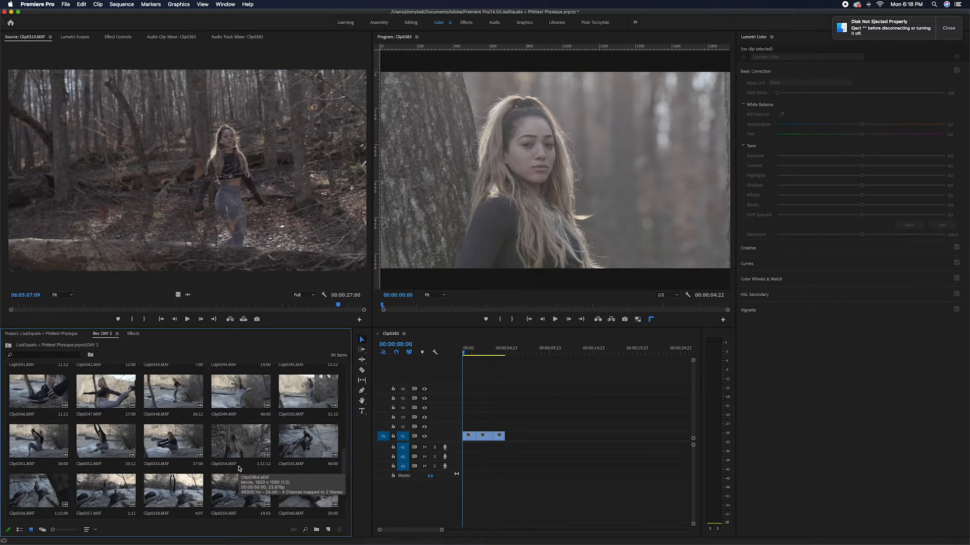
# Browse the DAY 2 bin and preview footage such as Clip0304, Clip0384, Clip0372 and Clip0375 in the source monitor
pyautogui.scroll(-6, 256, 470)
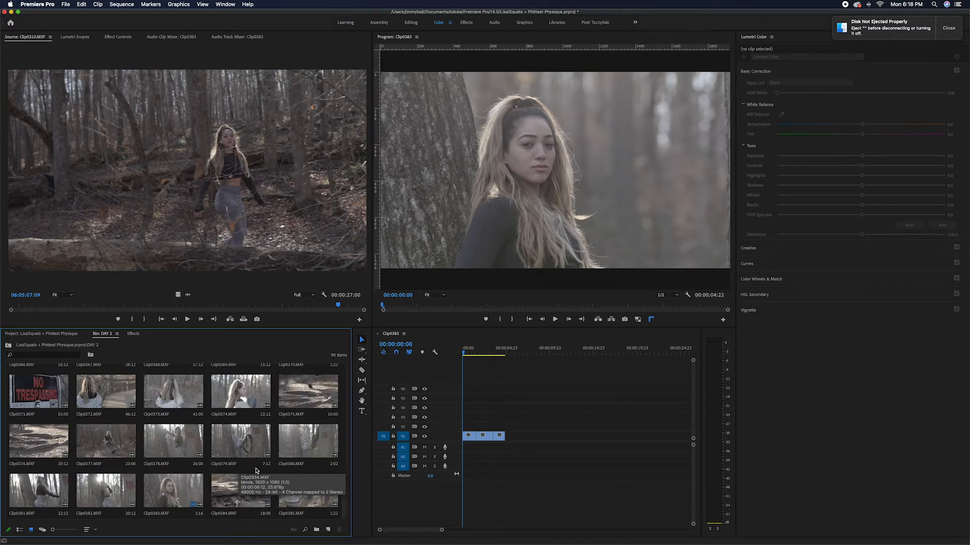
pyautogui.scroll(11, 255, 470)
pyautogui.scroll(3, 253, 468)
pyautogui.doubleClick(252, 430)
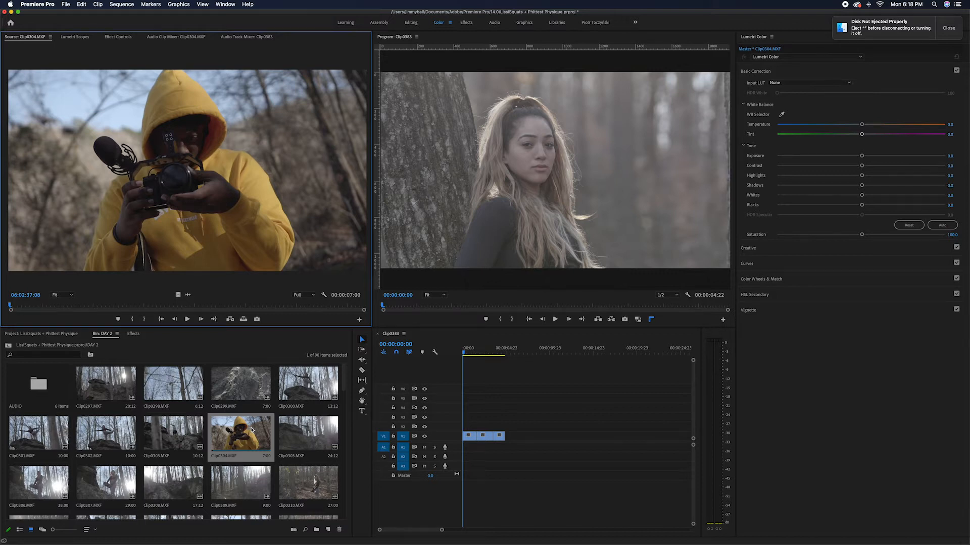
pyautogui.scroll(-14, 299, 454)
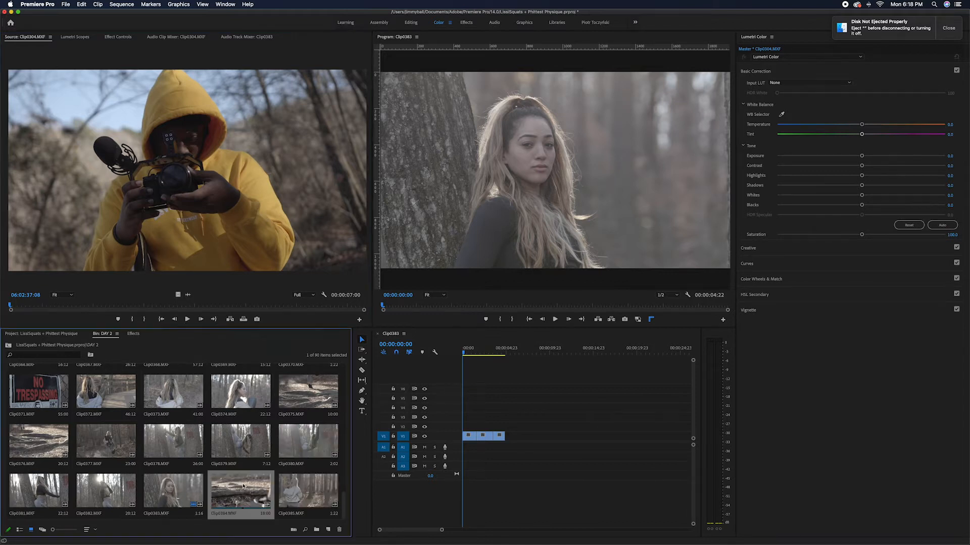
pyautogui.doubleClick(243, 487)
pyautogui.moveTo(74, 307); pyautogui.dragTo(284, 286)
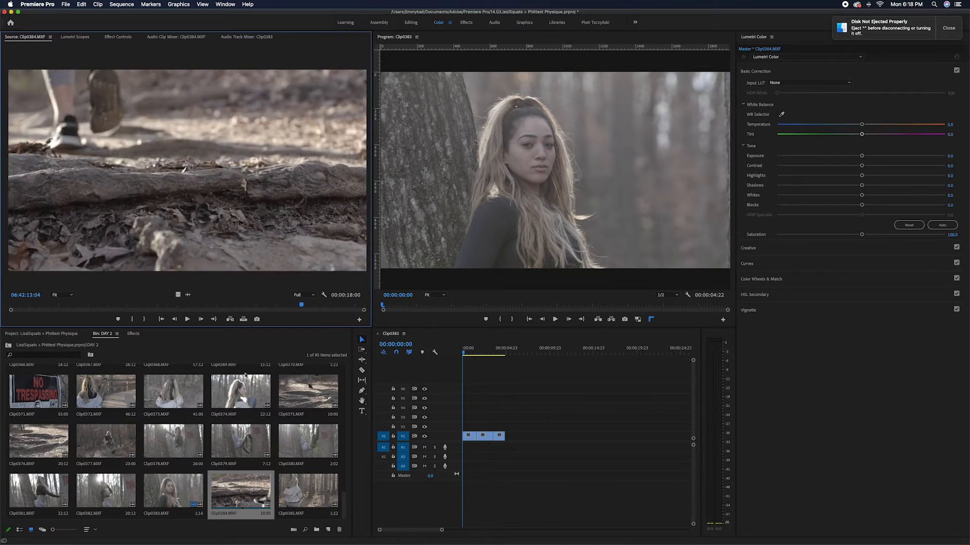
pyautogui.doubleClick(116, 391)
pyautogui.moveTo(176, 307); pyautogui.dragTo(325, 286)
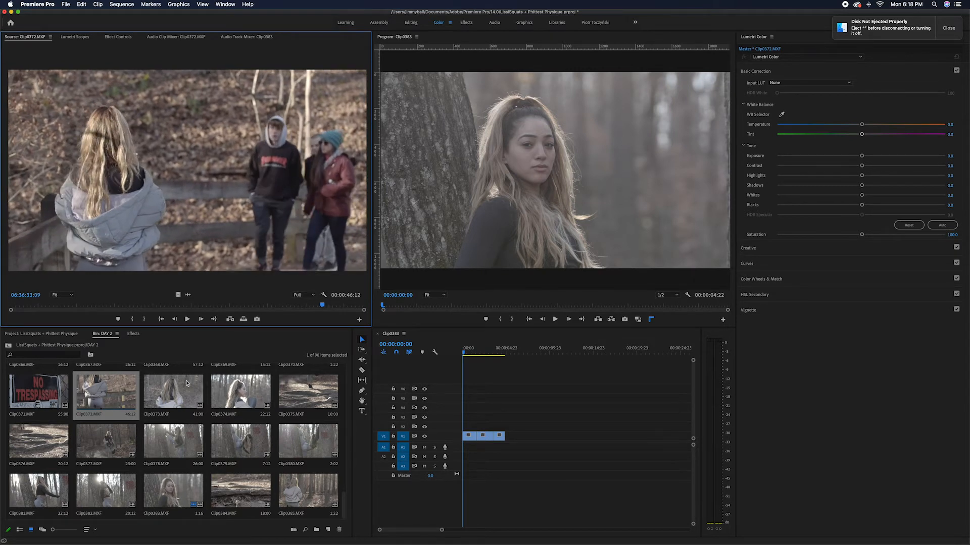
pyautogui.doubleClick(185, 388)
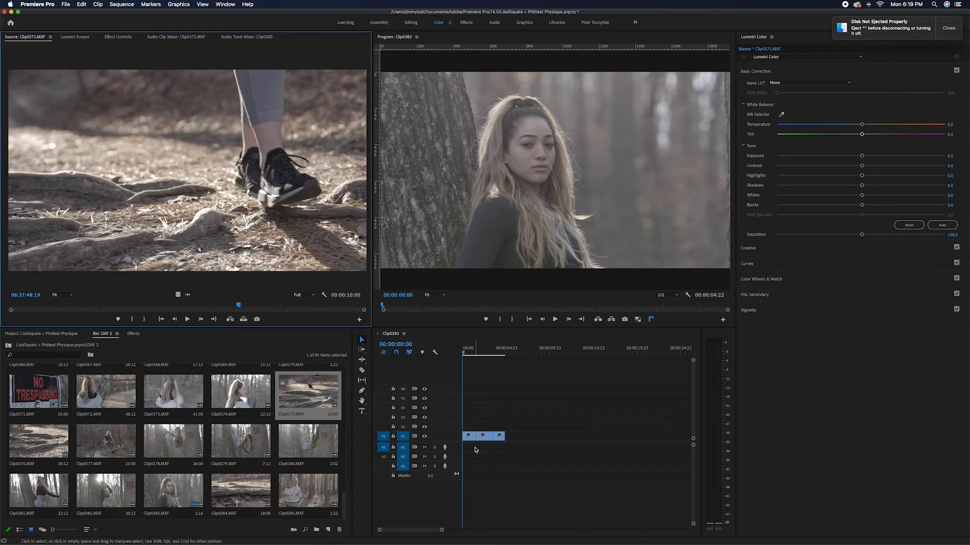
# Step through the three clips on the Clip0383 sequence timeline to view each ungraded shot
pyautogui.click(465, 352)
pyautogui.moveTo(465, 352)
pyautogui.mouseDown()
pyautogui.moveTo(509, 352)
pyautogui.moveTo(447, 354)
pyautogui.moveTo(488, 350)
pyautogui.moveTo(462, 350)
pyautogui.mouseUp()
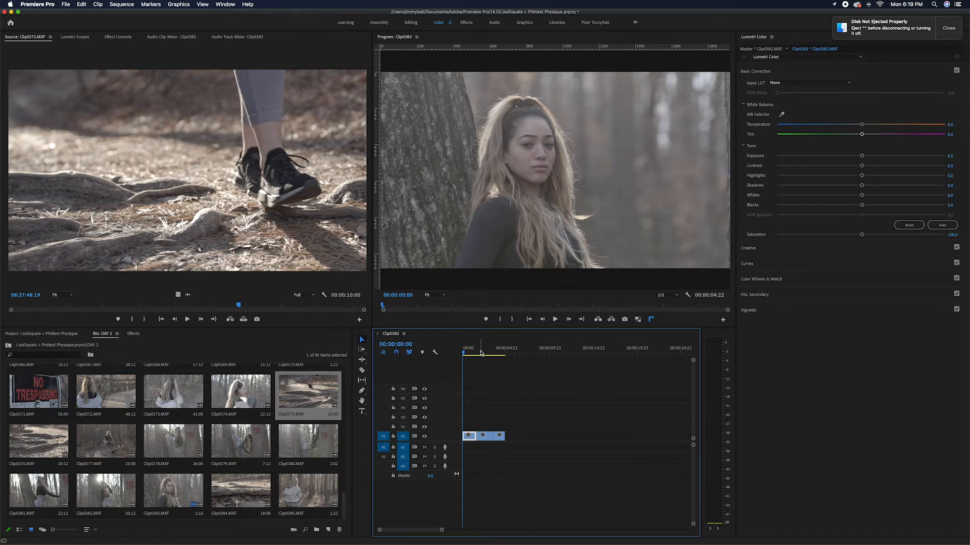
pyautogui.click(480, 353)
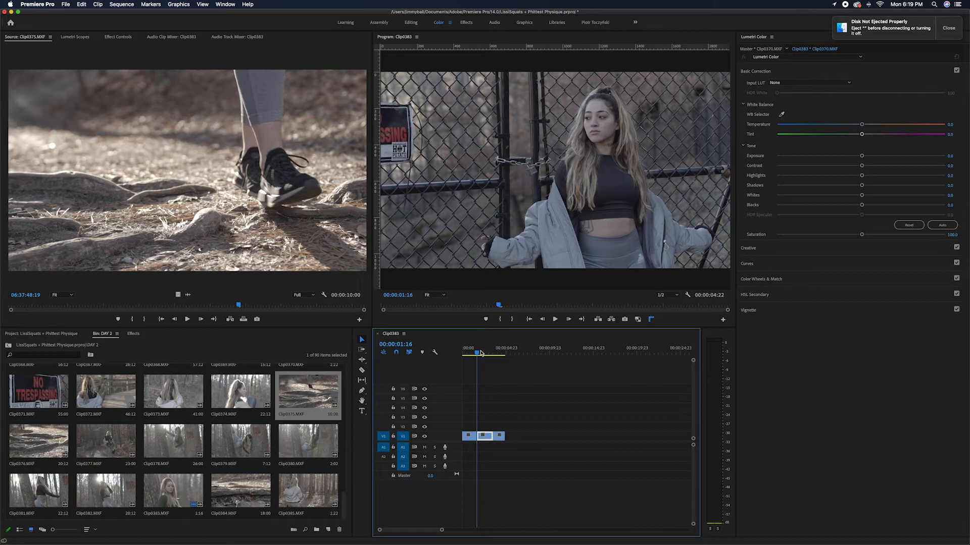
pyautogui.press('Down')
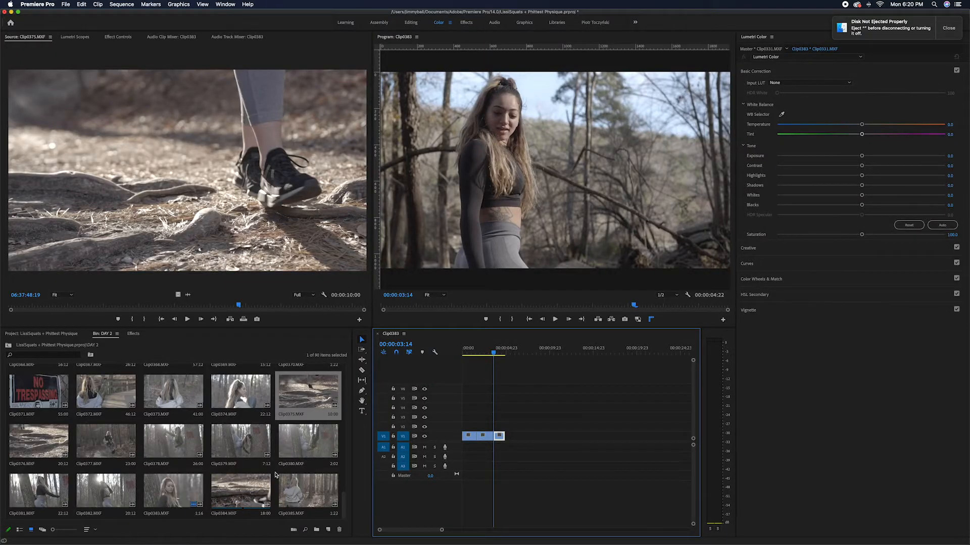
# Create a 1920 × 1080 adjustment layer with a 23.976 fps timebase and place it on track V3 above the three clips
pyautogui.click(328, 529)
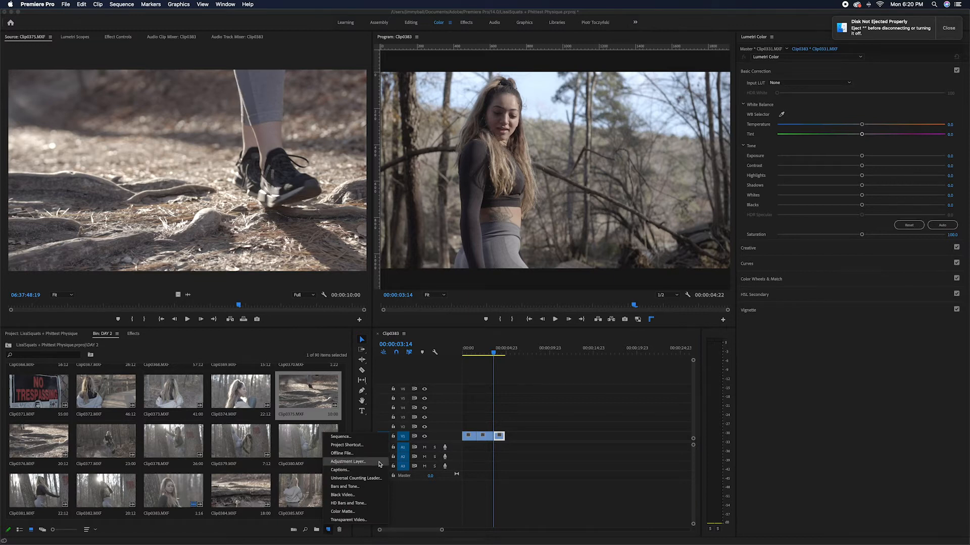
pyautogui.click(349, 462)
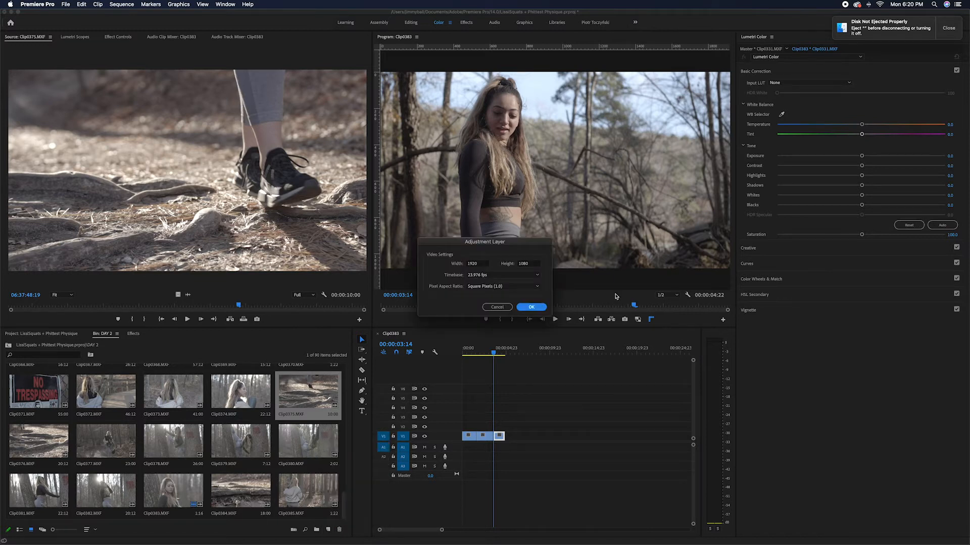
pyautogui.click(533, 307)
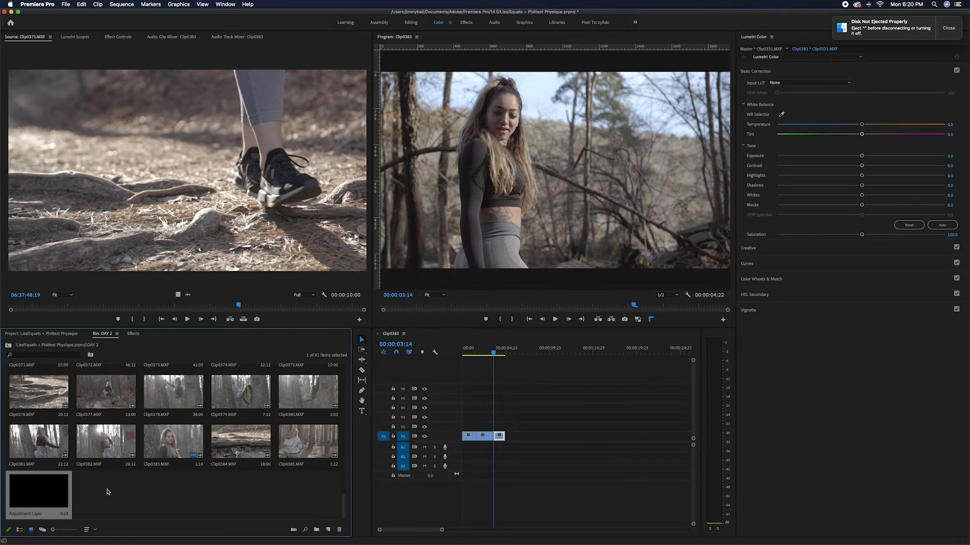
pyautogui.scroll(8, 101, 490)
pyautogui.scroll(-9, 84, 488)
pyautogui.moveTo(47, 492); pyautogui.dragTo(452, 418)
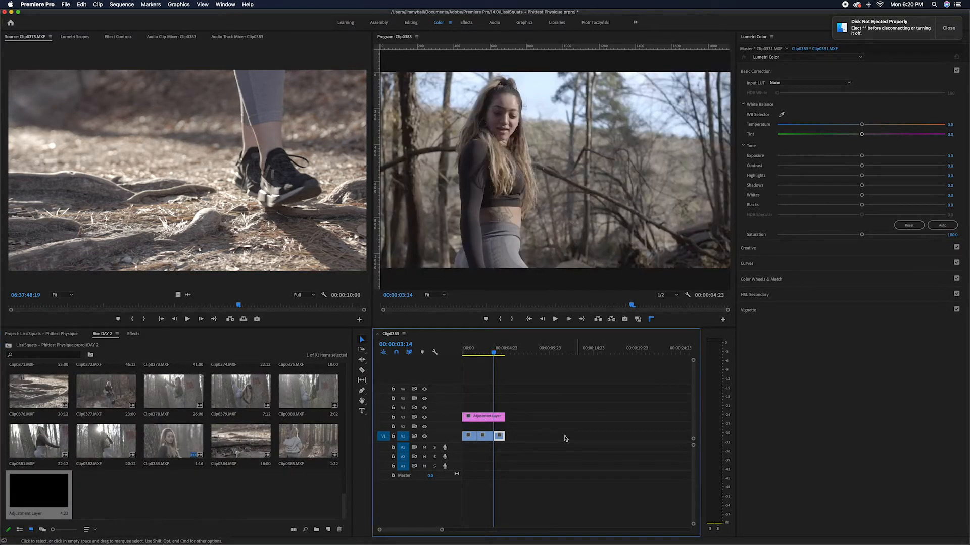
# Duplicate the adjustment layer onto tracks V2 and V4 so that three layers are stacked over the clips
pyautogui.click(487, 418)
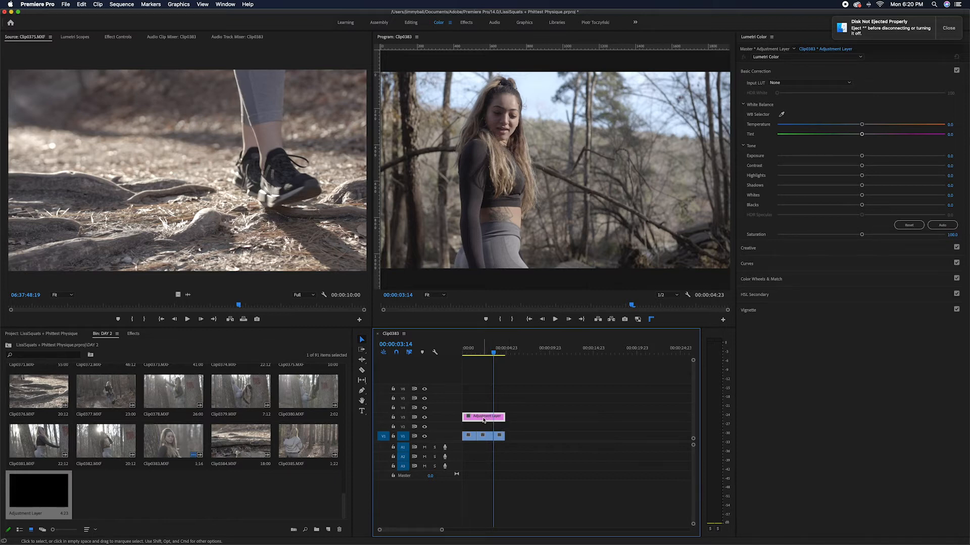
pyautogui.moveTo(483, 421)
pyautogui.mouseDown()
pyautogui.moveTo(473, 407)
pyautogui.moveTo(478, 414)
pyautogui.mouseUp()
pyautogui.click(535, 409)
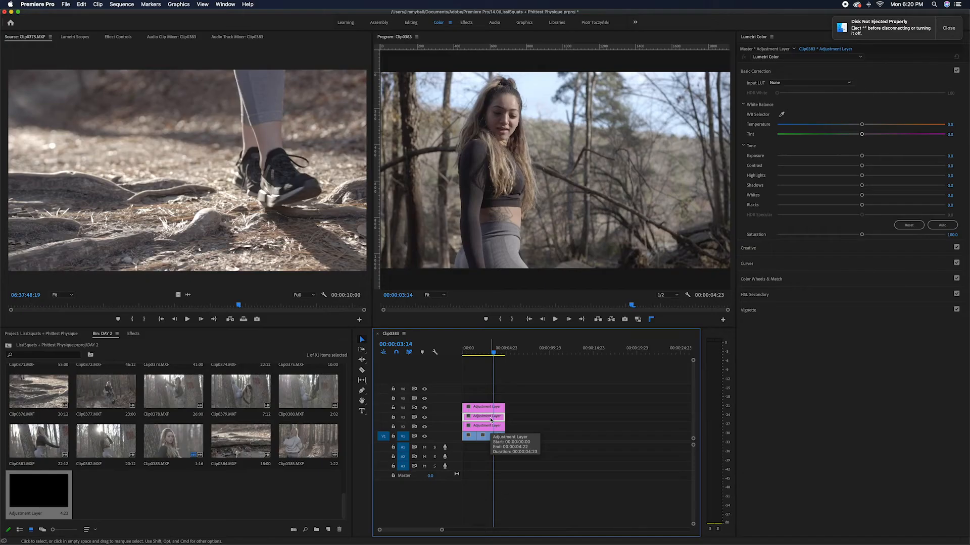
pyautogui.click(492, 407)
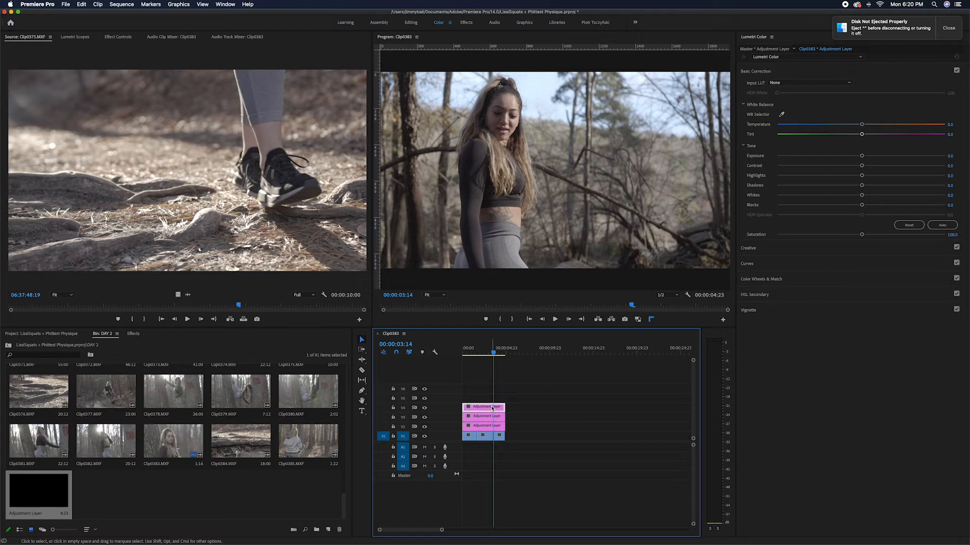
pyautogui.click(488, 430)
pyautogui.click(490, 418)
pyautogui.click(490, 409)
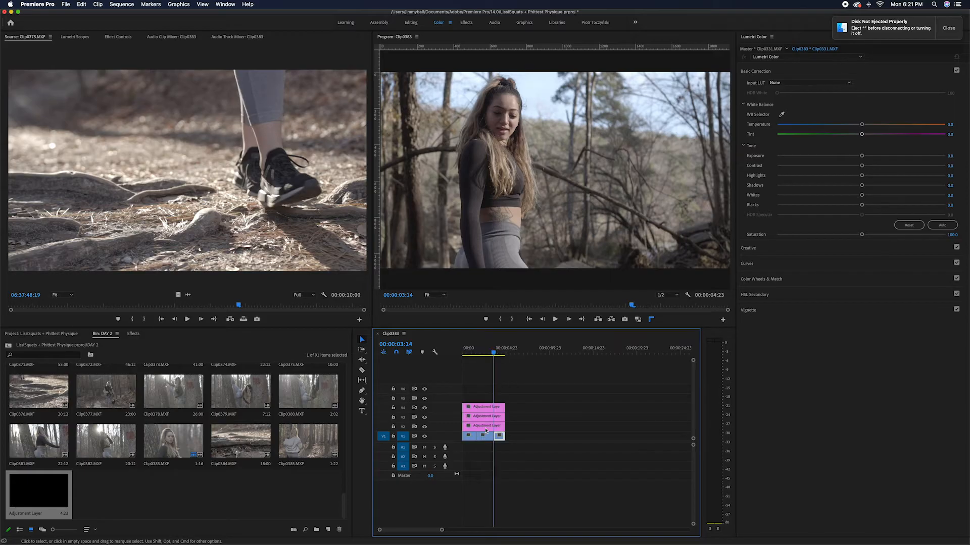
# Apply the 2_SGamut3CineSLog3_To_LC-709TypeA LUT as the Creative look of the V3 adjustment layer
pyautogui.click(485, 429)
pyautogui.click(499, 438)
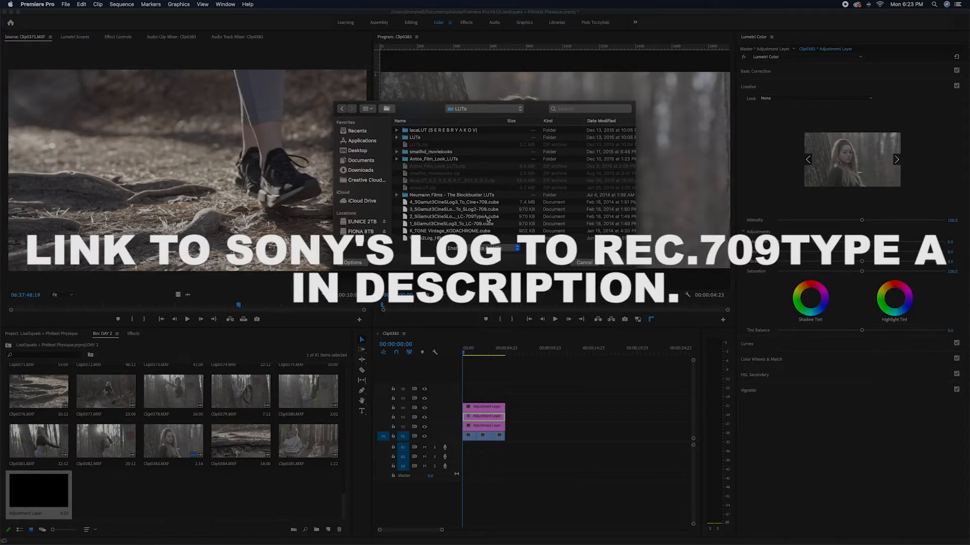
pyautogui.doubleClick(488, 217)
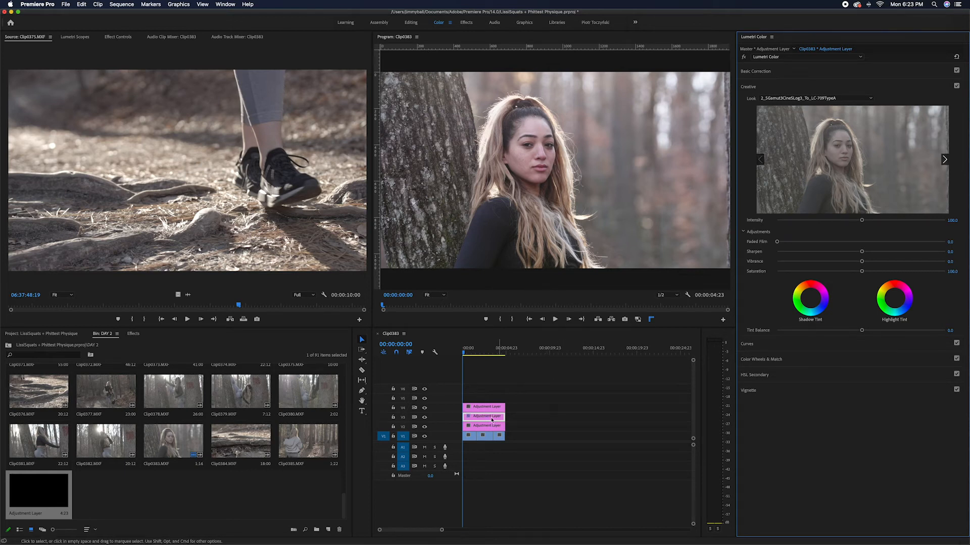
# Toggle the V3 track output off and on to compare the image with and without the LUT
pyautogui.click(424, 418)
pyautogui.click(424, 418)
pyautogui.click(424, 418)
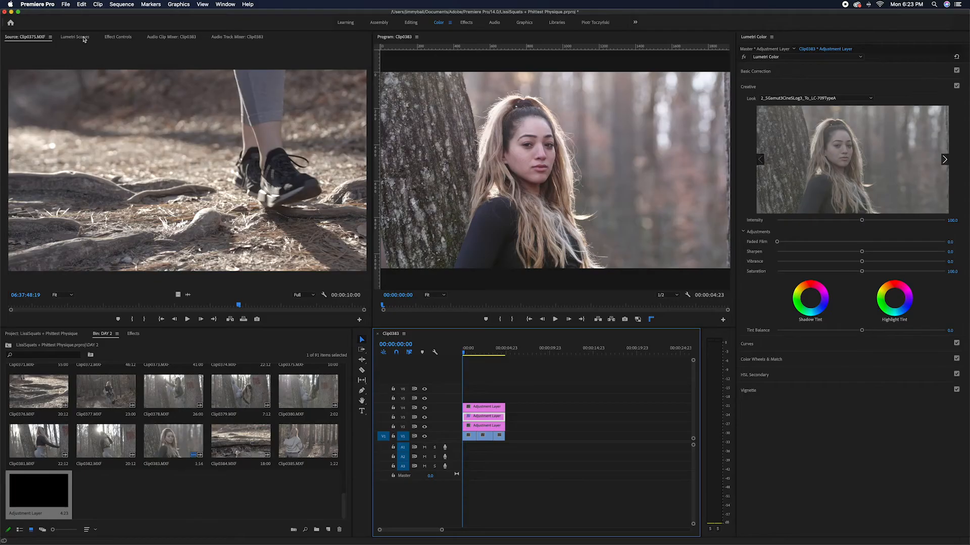
# Display the Lumetri Scopes and set the V2 adjustment layer's Basic Correction saturation to 0
pyautogui.click(75, 37)
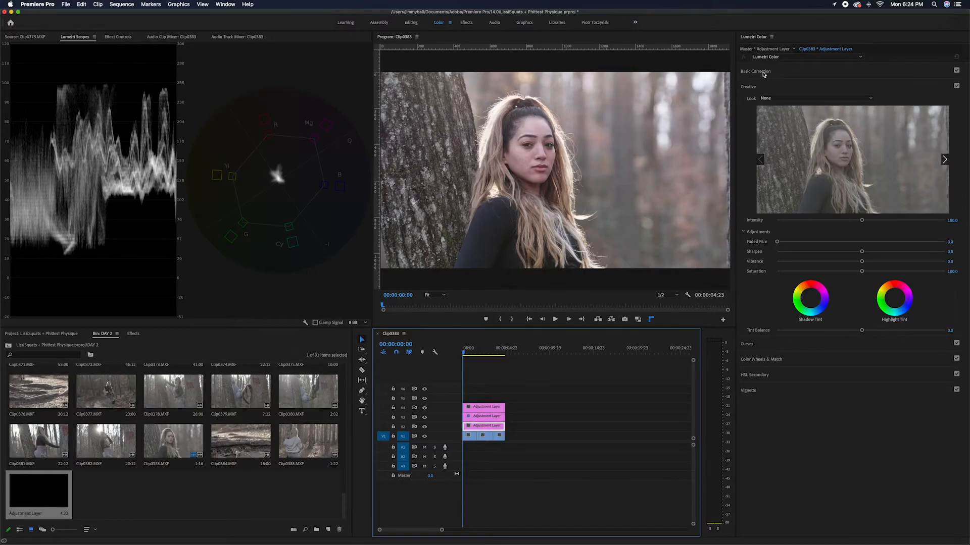
pyautogui.click(760, 71)
pyautogui.moveTo(862, 234); pyautogui.dragTo(773, 233)
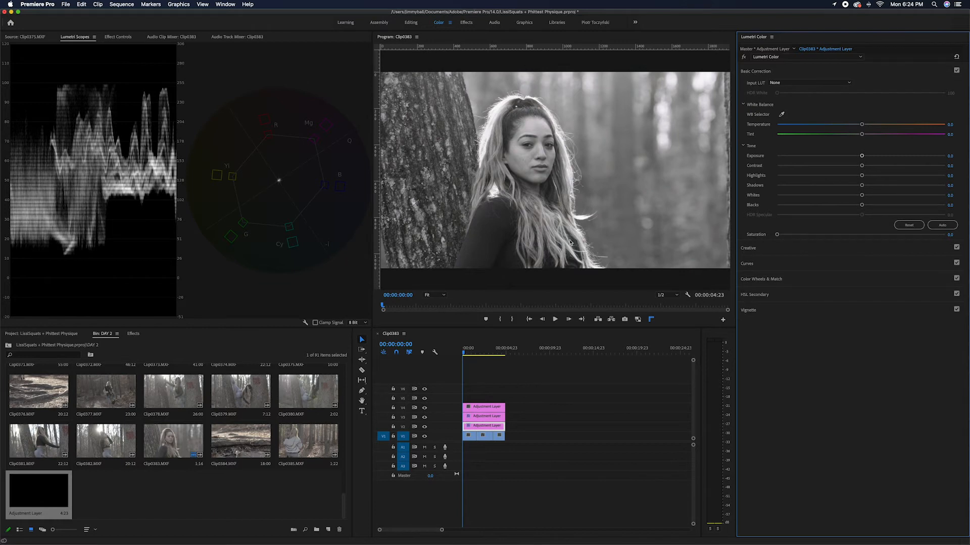
# Set the V2 layer's tone to Blacks -35.1, Whites -14.0, Exposure -0.2, Contrast 9.3, Highlights 0.9 and Shadows 7.7
pyautogui.moveTo(862, 205); pyautogui.dragTo(829, 208)
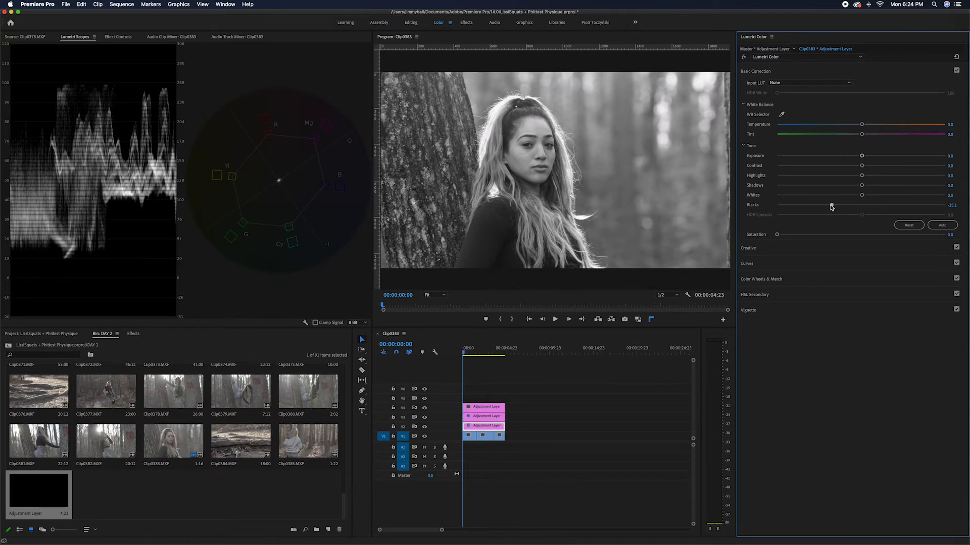
pyautogui.moveTo(862, 197)
pyautogui.mouseDown()
pyautogui.moveTo(841, 198)
pyautogui.moveTo(850, 197)
pyautogui.mouseUp()
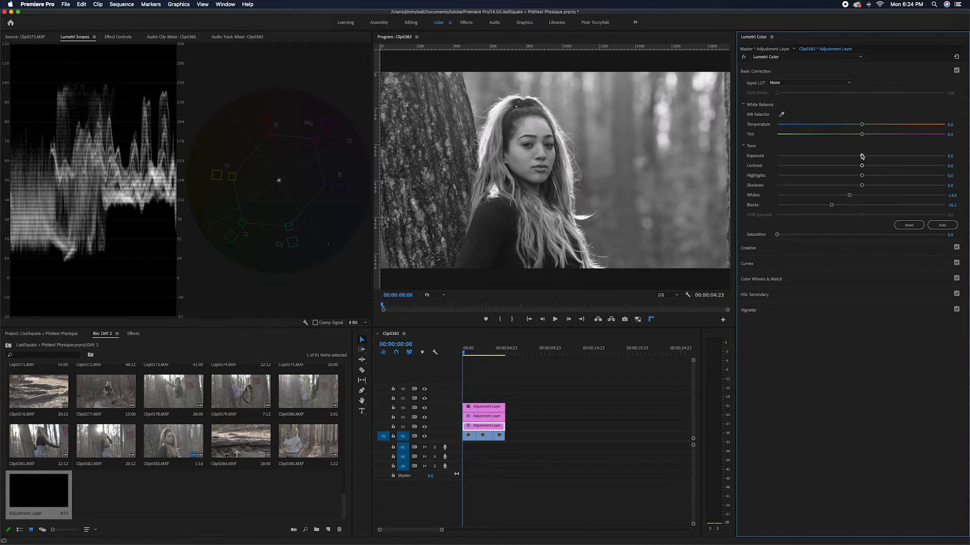
pyautogui.moveTo(862, 157); pyautogui.dragTo(858, 157)
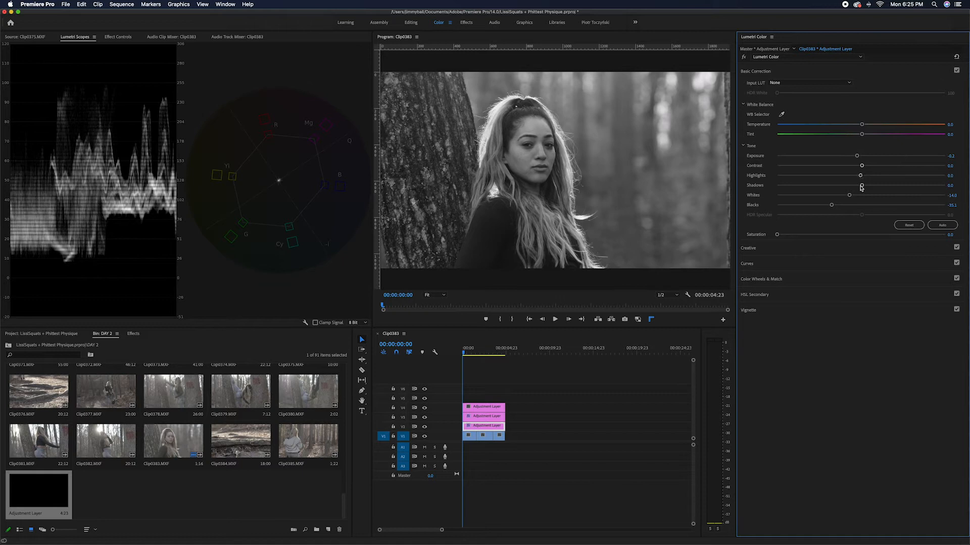
pyautogui.moveTo(860, 176); pyautogui.dragTo(866, 187)
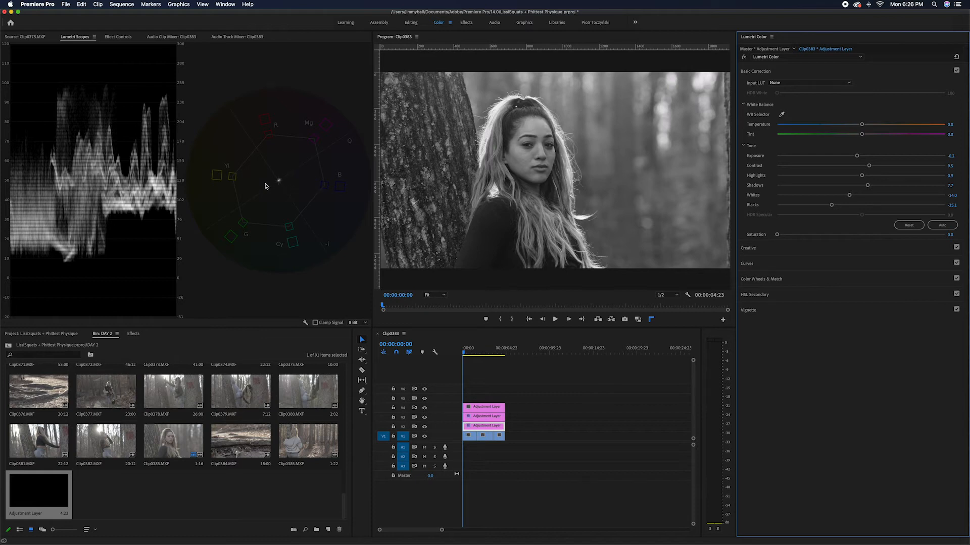
# Restore the V2 layer's saturation to 100 and toggle the V2 track output to compare the tonal correction
pyautogui.click(424, 427)
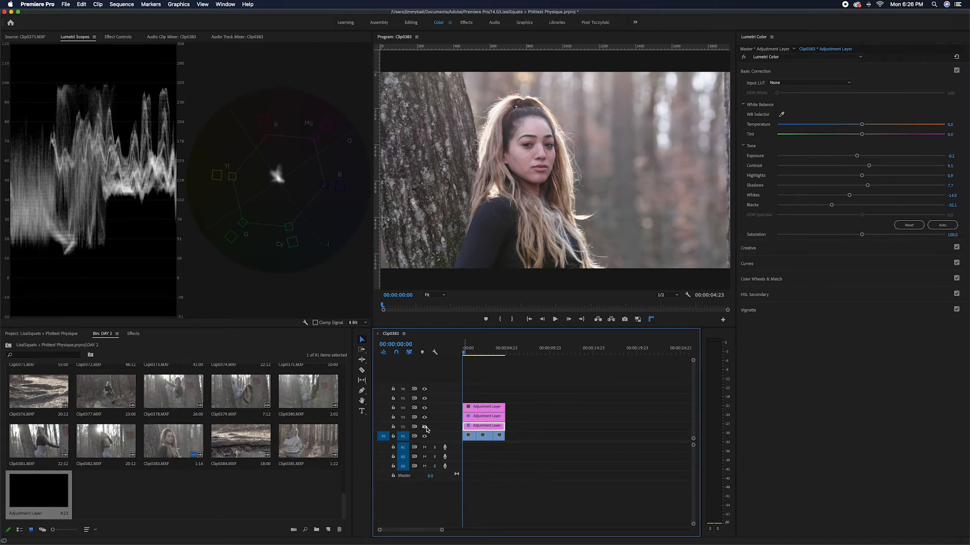
pyautogui.click(426, 428)
pyautogui.click(426, 428)
pyautogui.click(426, 427)
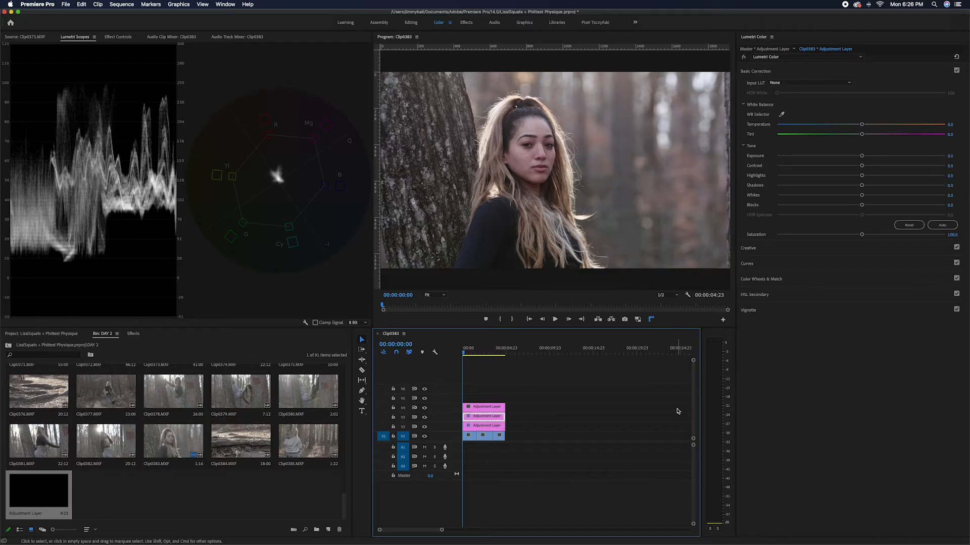
# Set the V3 adjustment layer's Basic Correction saturation to 125
pyautogui.click(952, 234)
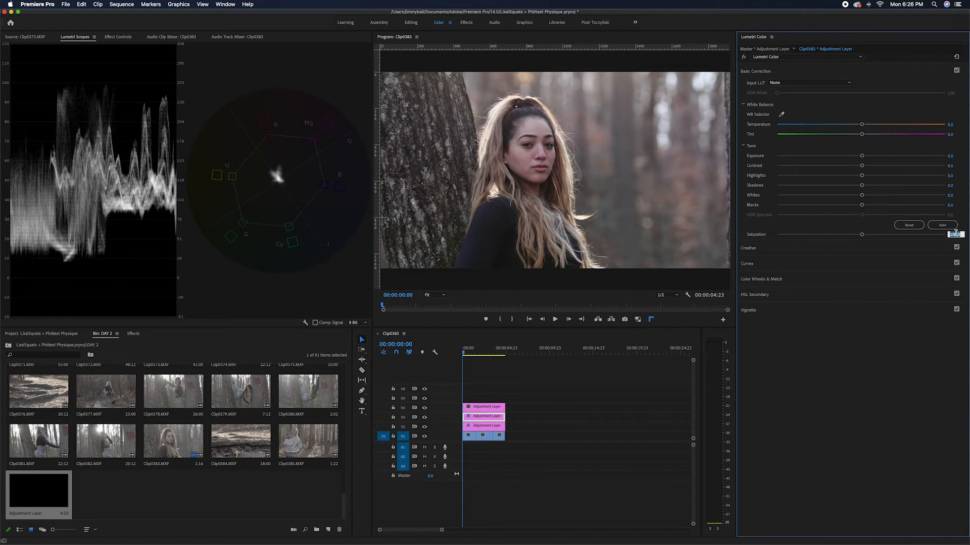
pyautogui.write('125')
pyautogui.press('Return')
# Fine-tune the V3 adjustment layer's white balance to a Temperature of 5.8 and a Tint of -2.3
pyautogui.click(442, 296)
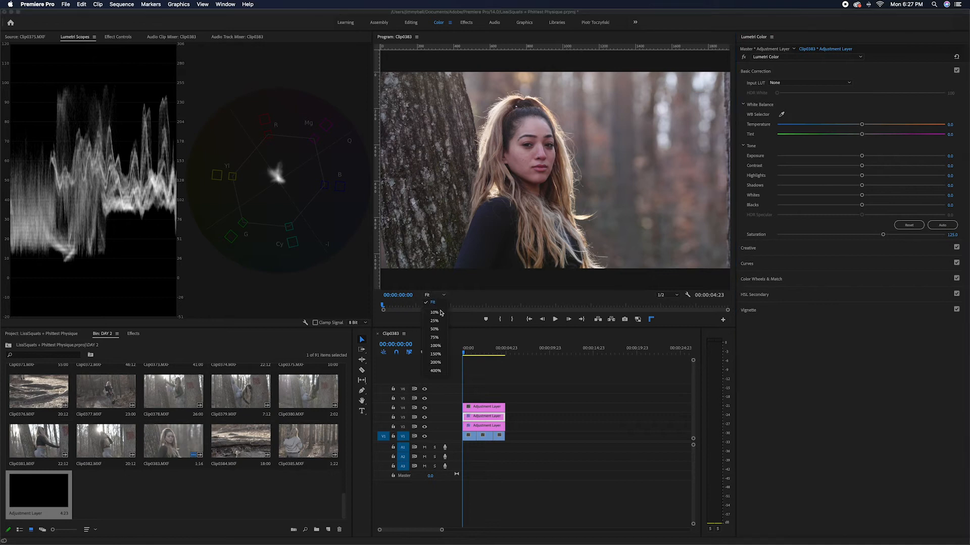
pyautogui.click(434, 338)
pyautogui.click(444, 294)
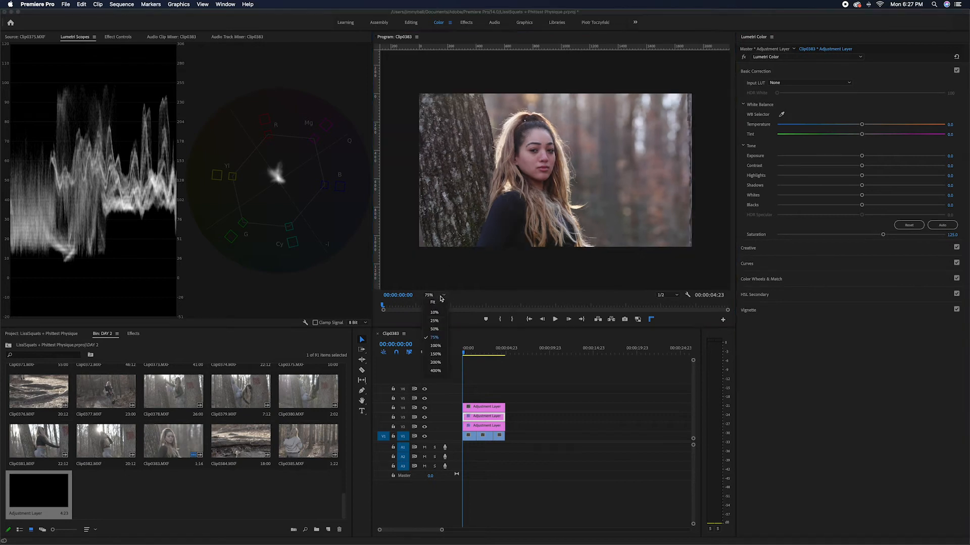
pyautogui.click(439, 346)
pyautogui.click(442, 295)
pyautogui.click(439, 365)
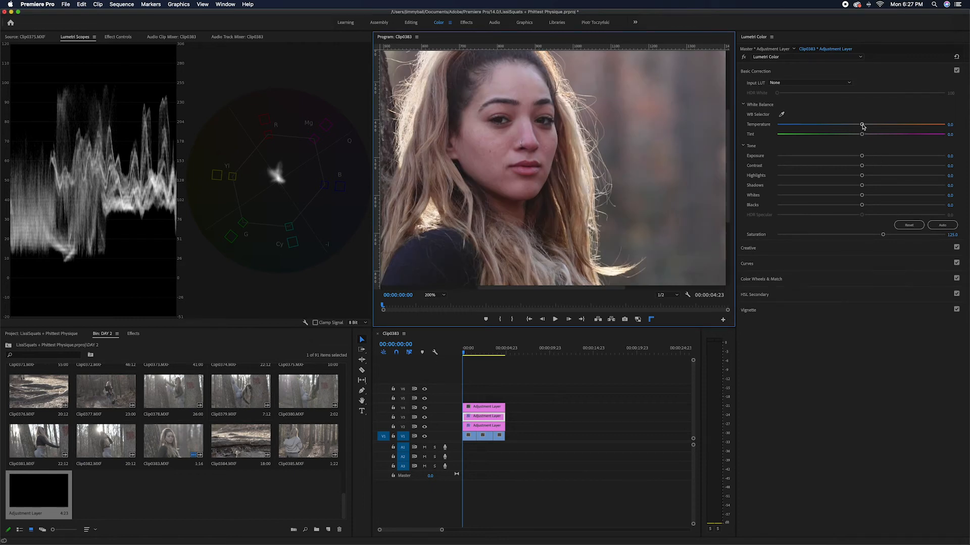
pyautogui.moveTo(863, 126); pyautogui.dragTo(864, 127)
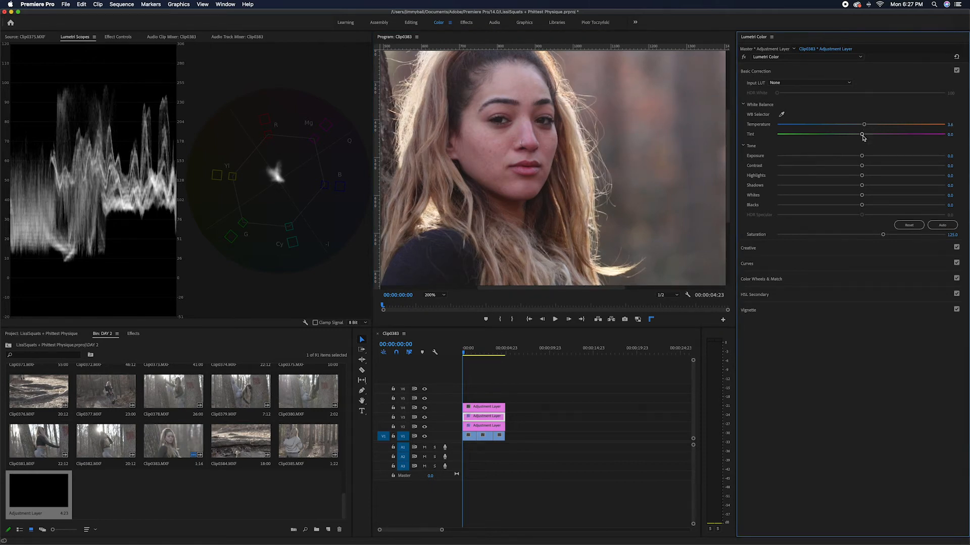
pyautogui.moveTo(862, 136); pyautogui.dragTo(860, 138)
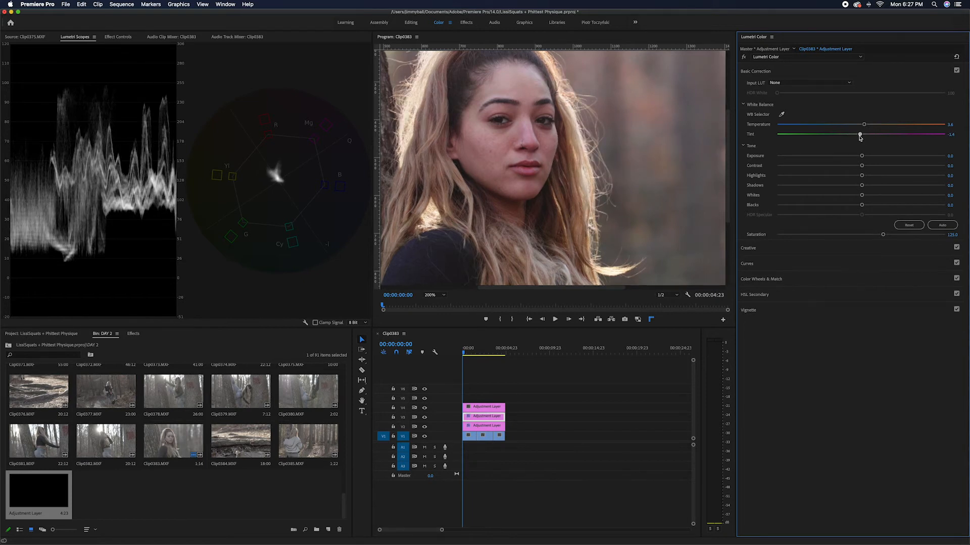
pyautogui.moveTo(864, 124); pyautogui.dragTo(866, 125)
pyautogui.moveTo(861, 135); pyautogui.dragTo(858, 134)
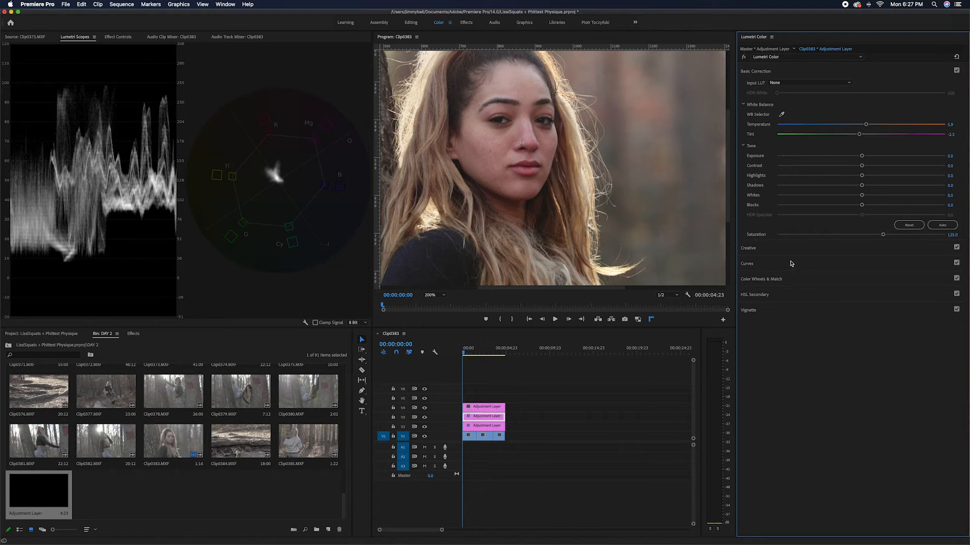
# Fit the whole frame in the Program monitor and toggle the V2 and V3 track outputs to compare the grade with the footage
pyautogui.click(435, 296)
pyautogui.click(436, 302)
pyautogui.click(453, 433)
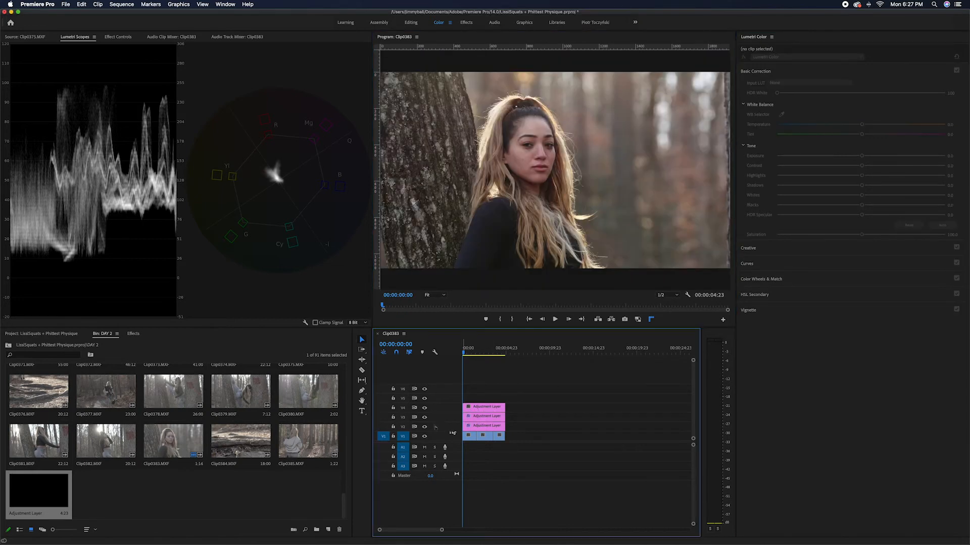
pyautogui.click(424, 427)
pyautogui.click(425, 417)
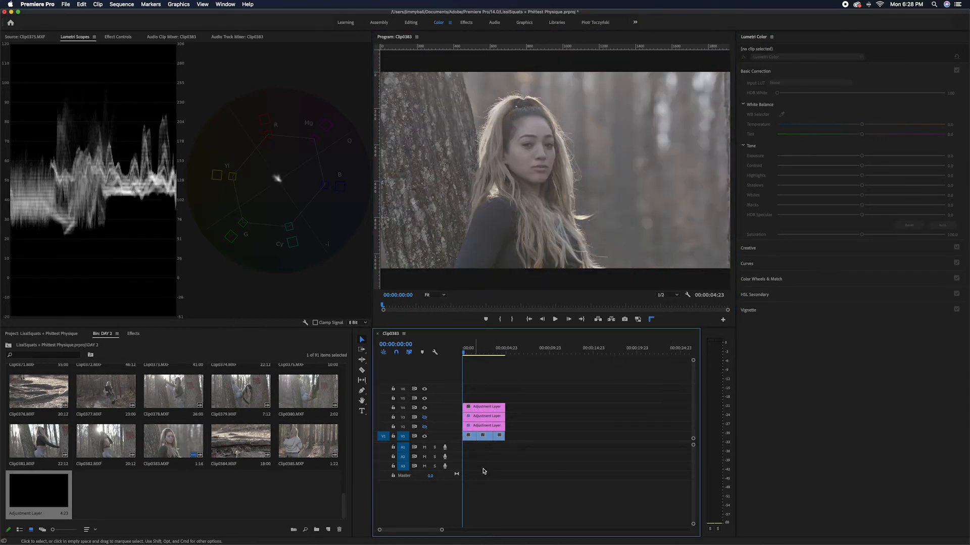
pyautogui.click(425, 418)
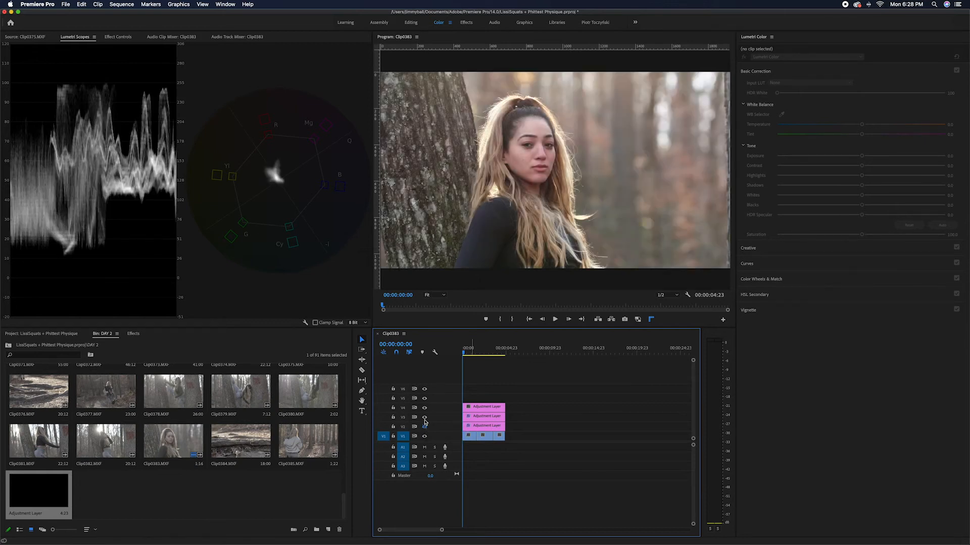
pyautogui.click(486, 417)
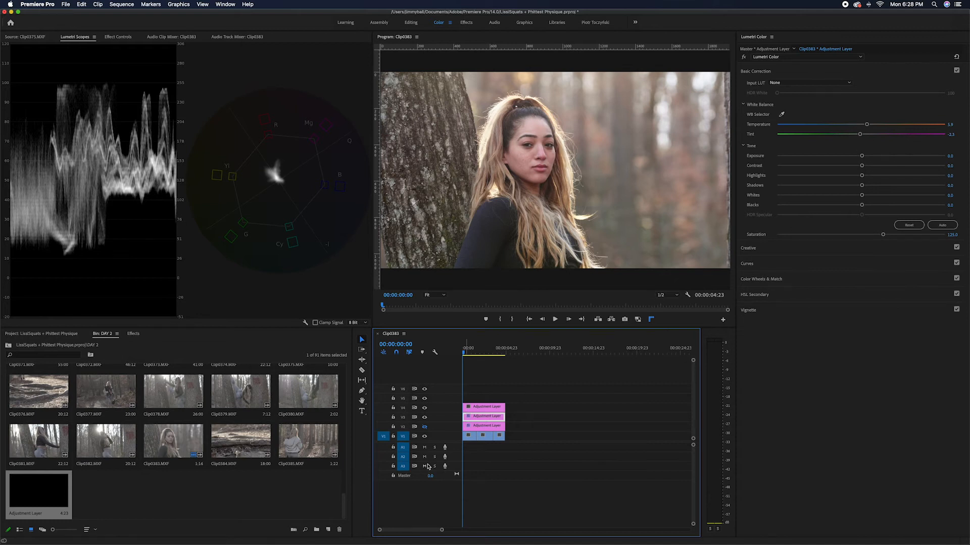
pyautogui.click(426, 428)
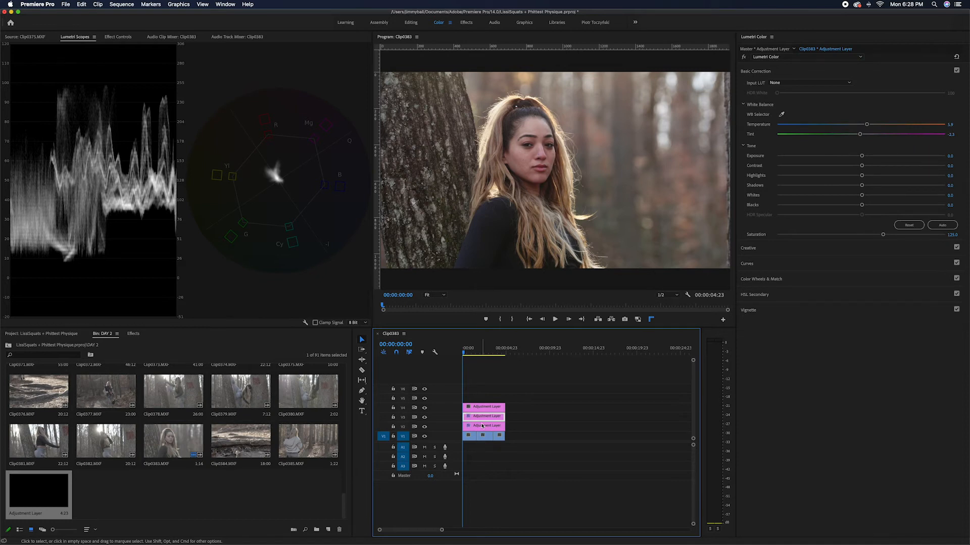
# Tint the V4 adjustment layer's shadows and midtones slightly toward yellow-orange with the color wheels, and toggle the section to compare
pyautogui.click(492, 409)
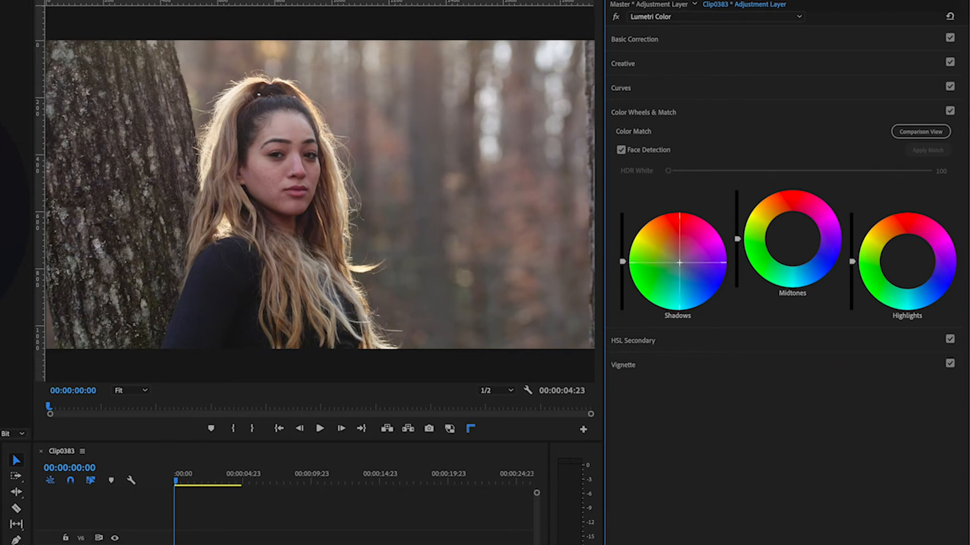
pyautogui.moveTo(679, 263); pyautogui.dragTo(669, 259)
pyautogui.moveTo(669, 259)
pyautogui.mouseDown()
pyautogui.moveTo(670, 270)
pyautogui.moveTo(676, 263)
pyautogui.mouseUp()
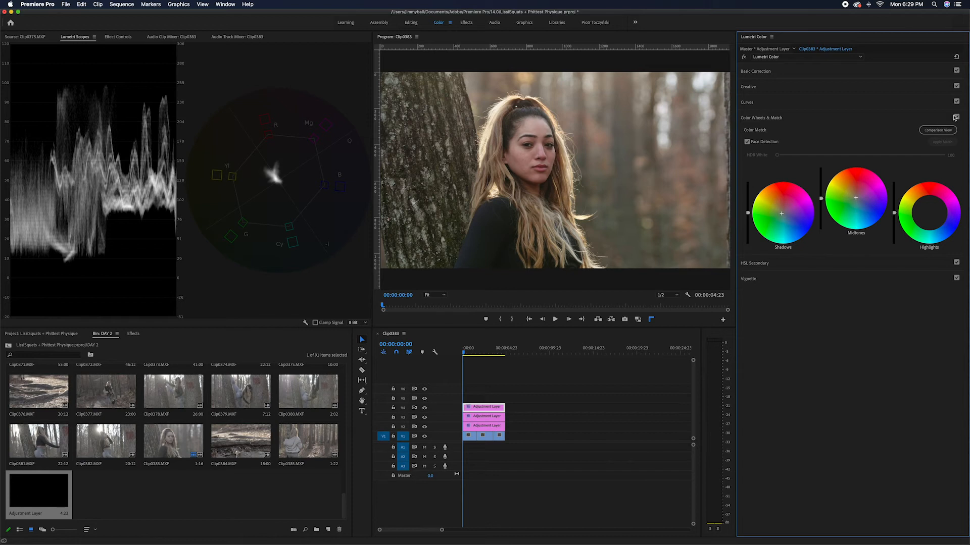
pyautogui.click(956, 117)
pyautogui.click(956, 117)
pyautogui.click(956, 117)
pyautogui.click(956, 117)
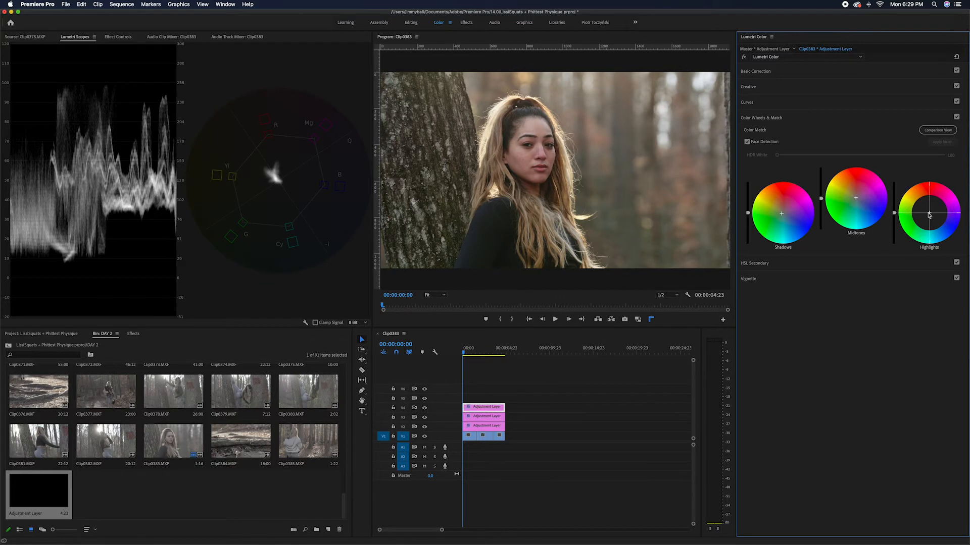
# Push the Highlights wheel slightly toward orange, bring the Shadows wheel back close to neutral, and compare the Color Wheels effect on and off
pyautogui.moveTo(929, 214); pyautogui.dragTo(929, 209)
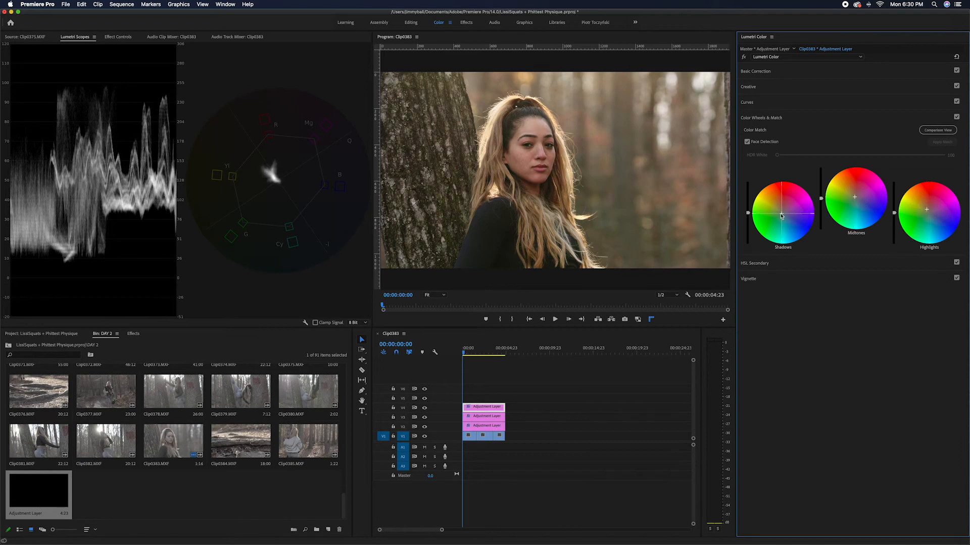
pyautogui.moveTo(781, 212); pyautogui.dragTo(783, 214)
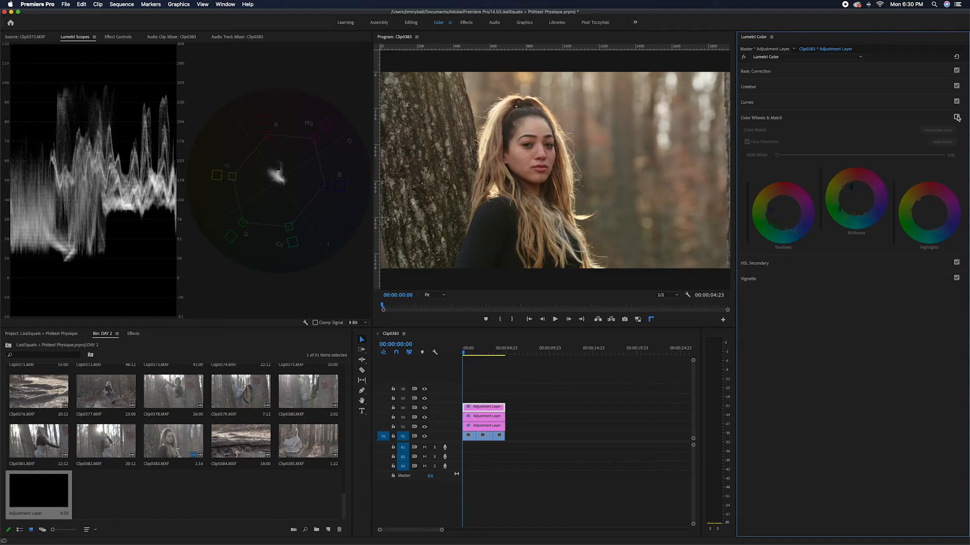
pyautogui.click(956, 117)
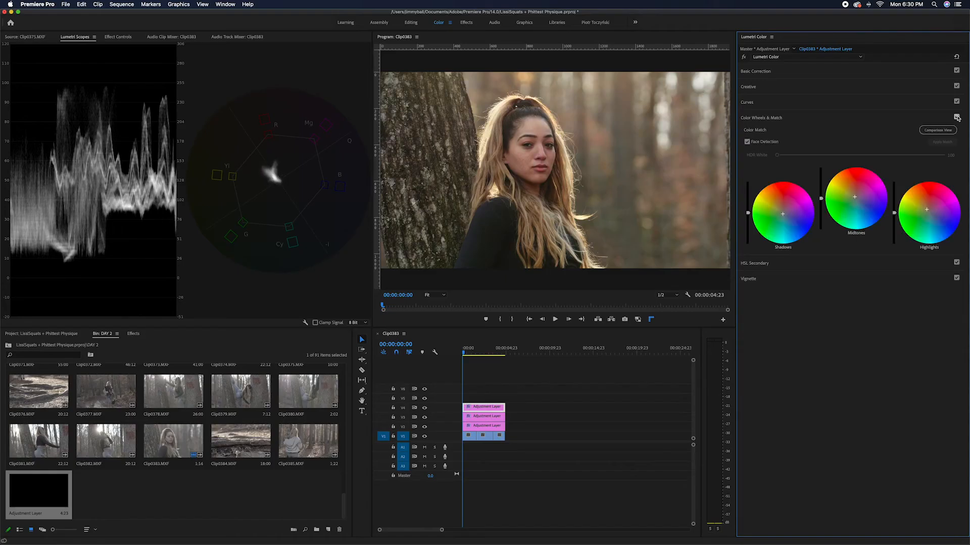
pyautogui.click(956, 117)
pyautogui.click(956, 116)
# Add Hue vs Hue curve points across the color range, raise yellow slightly and fine-tune the red and orange points
pyautogui.click(765, 121)
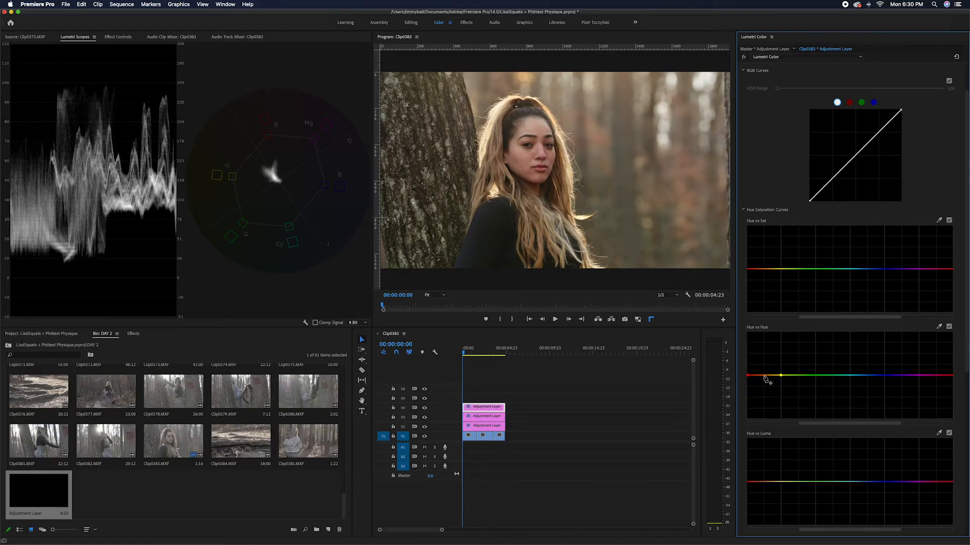
pyautogui.click(851, 375)
pyautogui.click(885, 376)
pyautogui.click(919, 375)
pyautogui.click(765, 375)
pyautogui.moveTo(766, 377); pyautogui.dragTo(749, 376)
pyautogui.moveTo(764, 375); pyautogui.dragTo(764, 375)
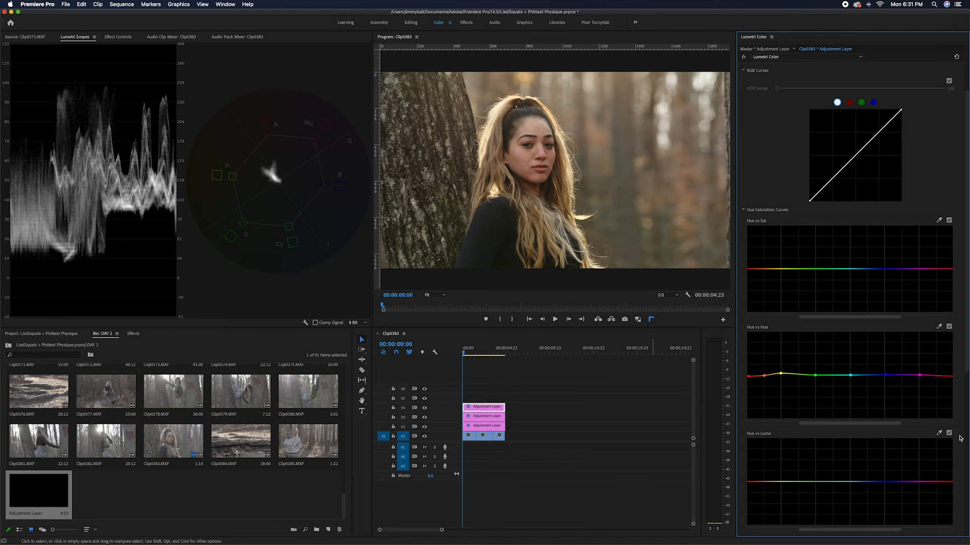
pyautogui.moveTo(748, 378); pyautogui.dragTo(748, 378)
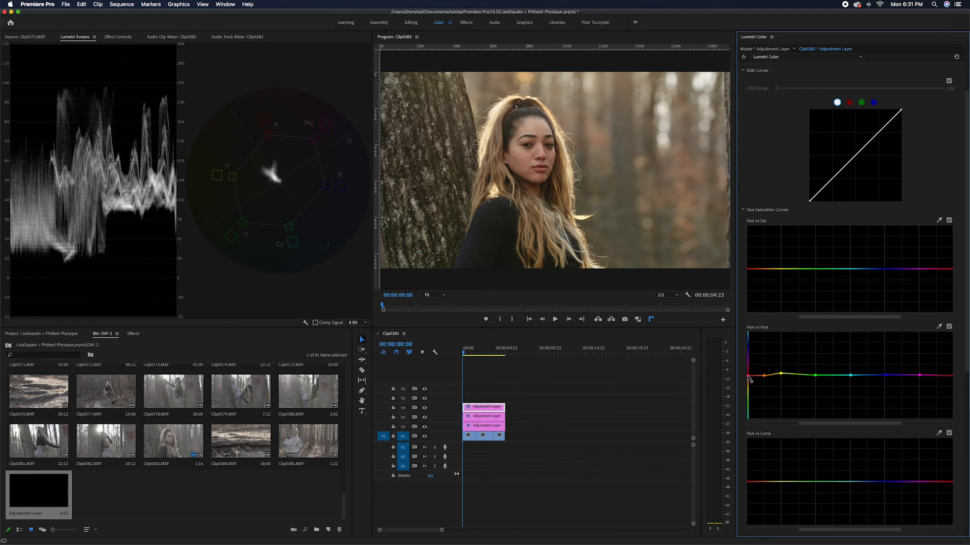
pyautogui.moveTo(748, 378); pyautogui.dragTo(765, 376)
# On the Hue vs Hue curve, raise magenta and blue, lower cyan slightly, adjust the red end and compare the curve on and off
pyautogui.moveTo(920, 378); pyautogui.dragTo(919, 363)
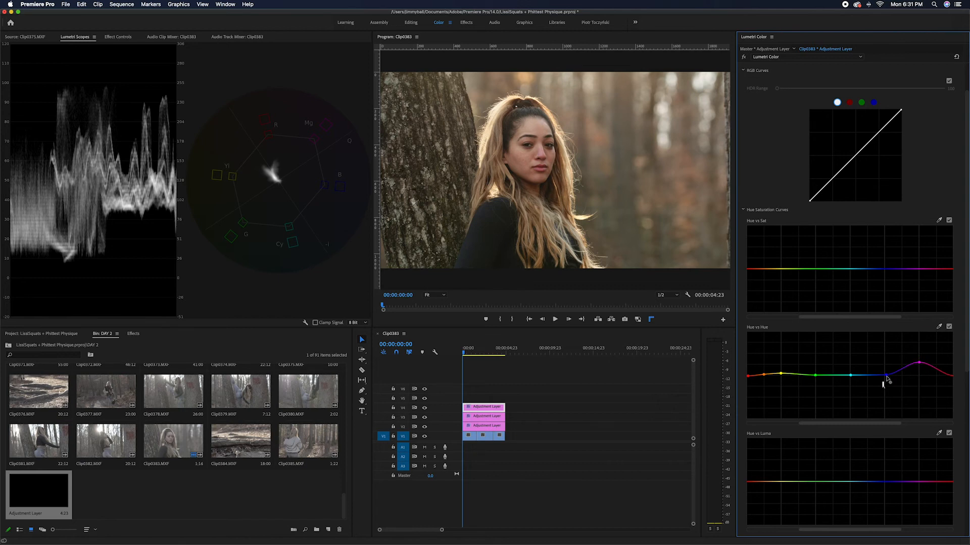
pyautogui.moveTo(884, 376); pyautogui.dragTo(781, 373)
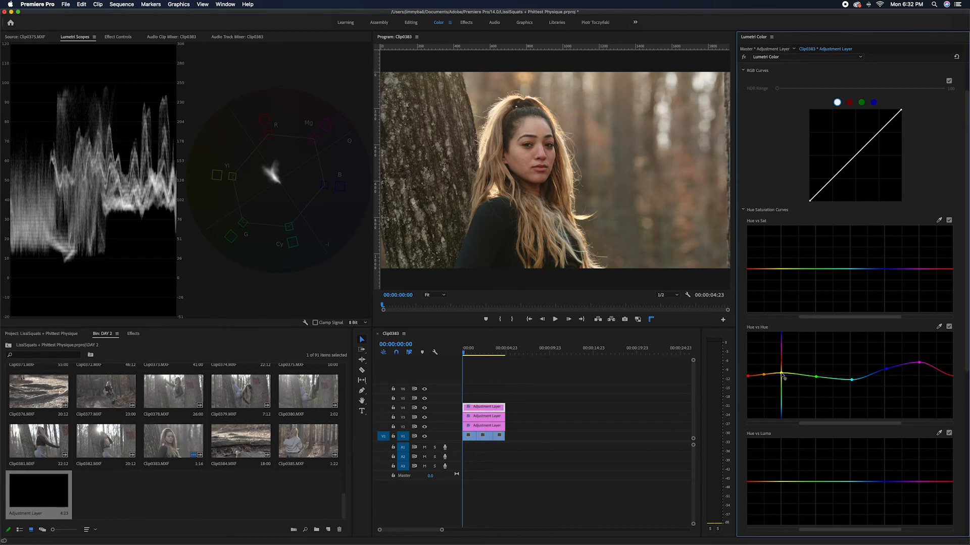
pyautogui.click(950, 327)
pyautogui.click(949, 327)
pyautogui.click(949, 327)
pyautogui.click(950, 327)
pyautogui.click(745, 377)
# On the Hue vs Sat curve, lower the green-cyan saturation slightly, raise the reds, and toggle the curve to compare
pyautogui.click(839, 271)
pyautogui.moveTo(840, 272); pyautogui.dragTo(842, 276)
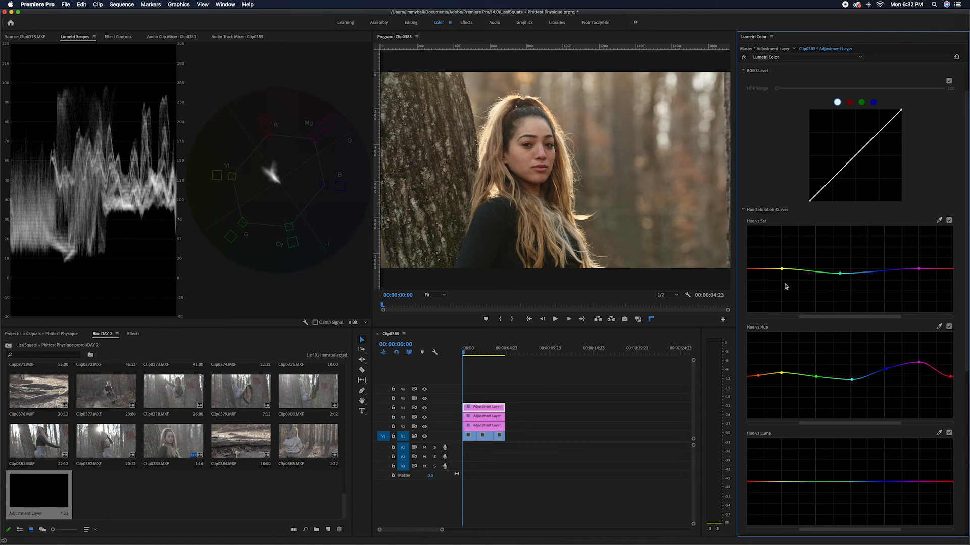
pyautogui.moveTo(760, 269); pyautogui.dragTo(750, 264)
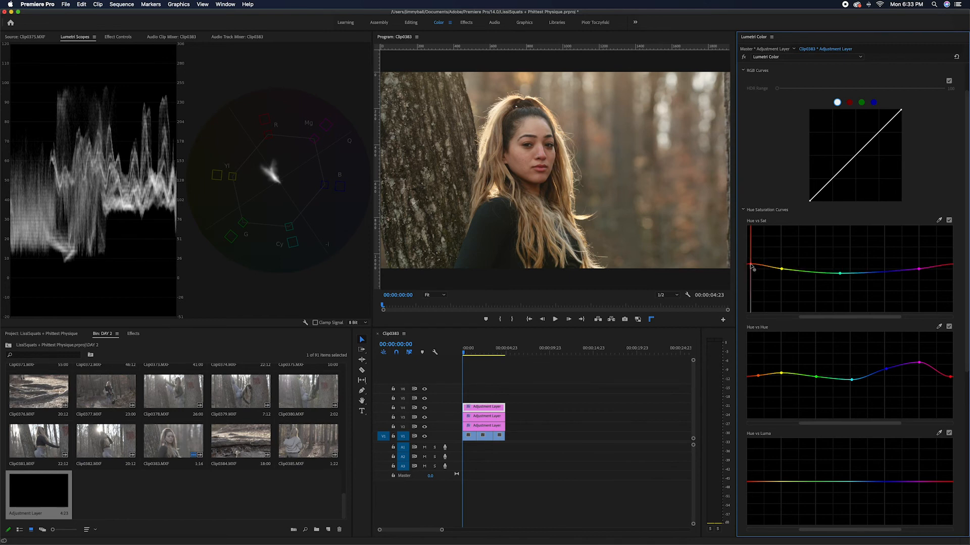
pyautogui.click(949, 221)
pyautogui.click(949, 221)
pyautogui.click(949, 221)
pyautogui.click(949, 221)
pyautogui.click(949, 221)
# Desaturate the darkest tones with the Luma vs Sat curve, anchoring it in the shadows, and toggle the curve and V4 track output to compare
pyautogui.scroll(2, 852, 202)
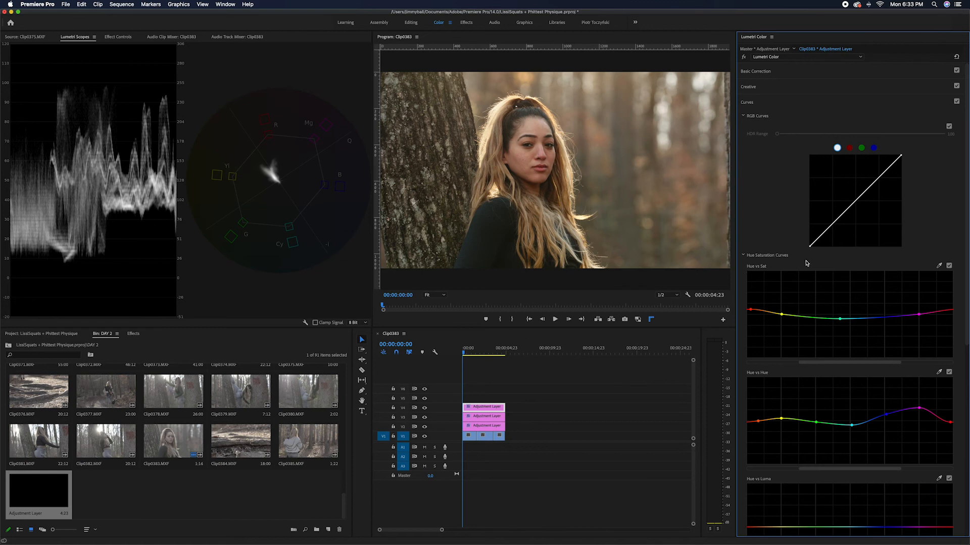
pyautogui.scroll(-8, 866, 243)
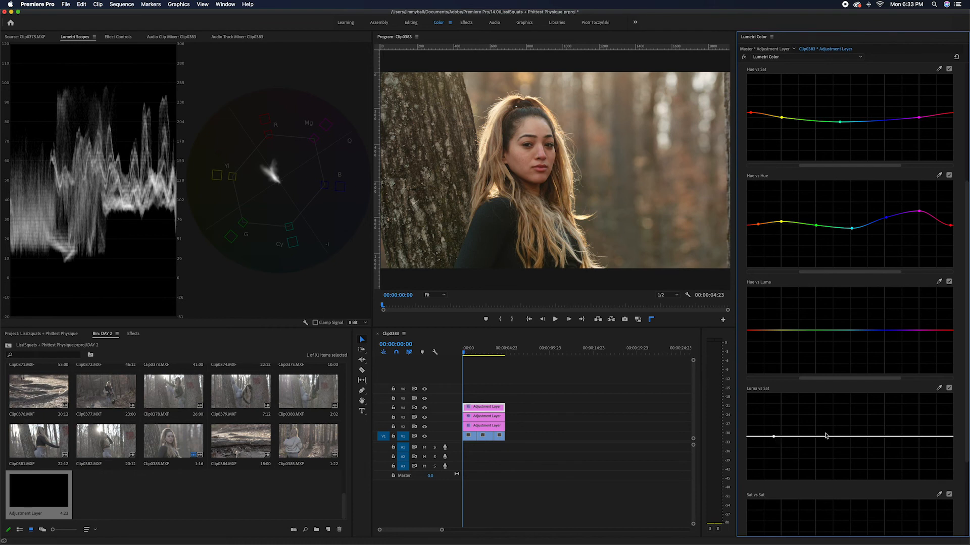
pyautogui.moveTo(737, 442); pyautogui.dragTo(720, 496)
pyautogui.moveTo(774, 438); pyautogui.dragTo(784, 439)
pyautogui.click(949, 388)
pyautogui.scroll(-3, 952, 303)
pyautogui.click(424, 408)
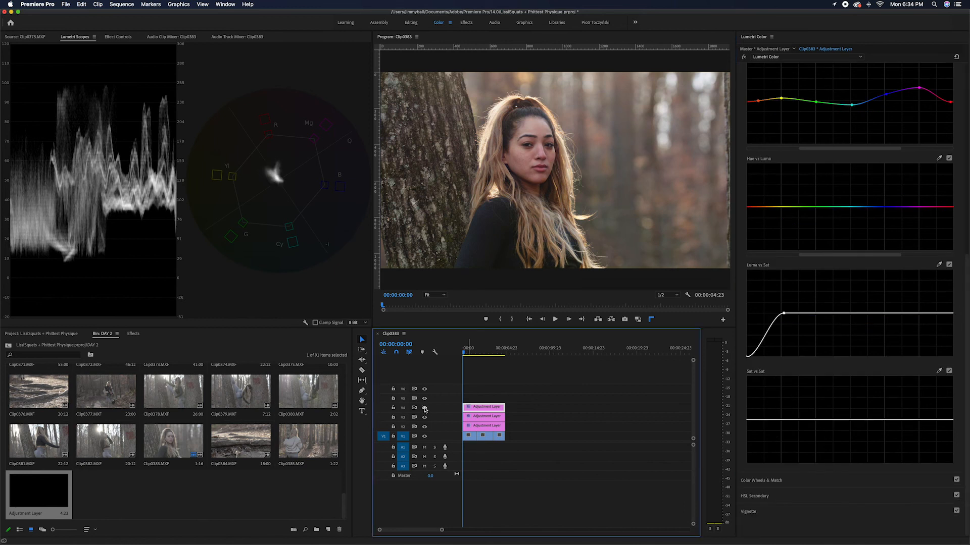
# Set the V4 adjustment layer's Basic Correction saturation to 0 for judging the tones in monochrome
pyautogui.scroll(5, 887, 293)
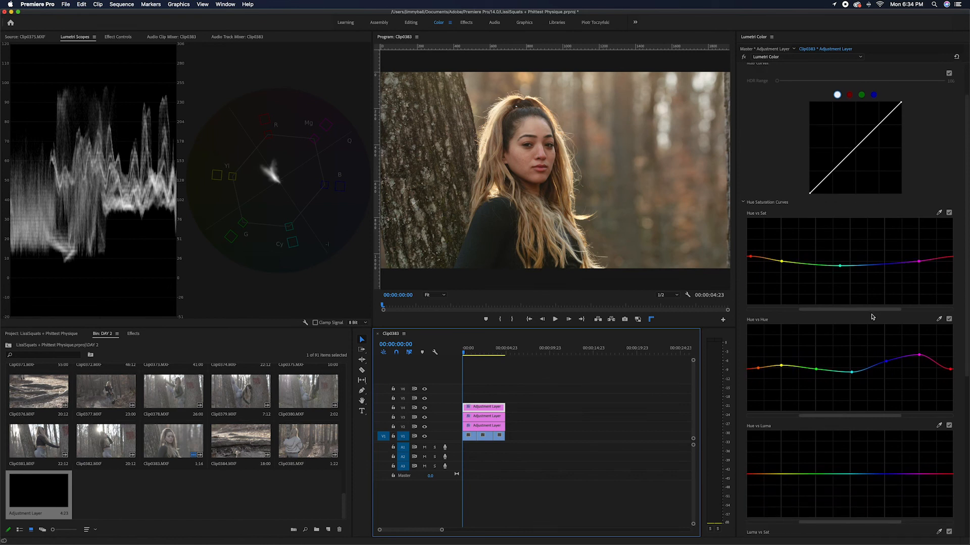
pyautogui.scroll(1, 873, 317)
pyautogui.scroll(1, 852, 218)
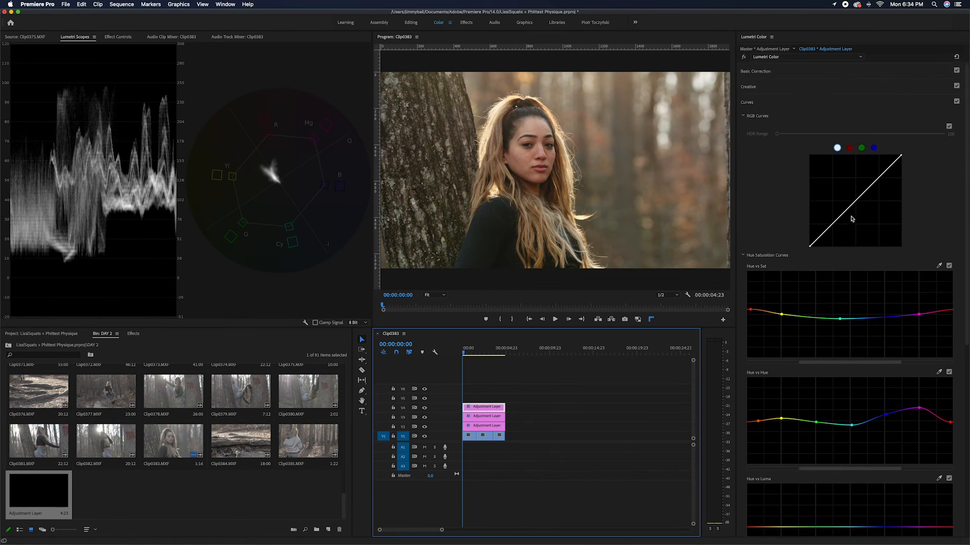
pyautogui.click(756, 77)
pyautogui.moveTo(862, 234); pyautogui.dragTo(723, 233)
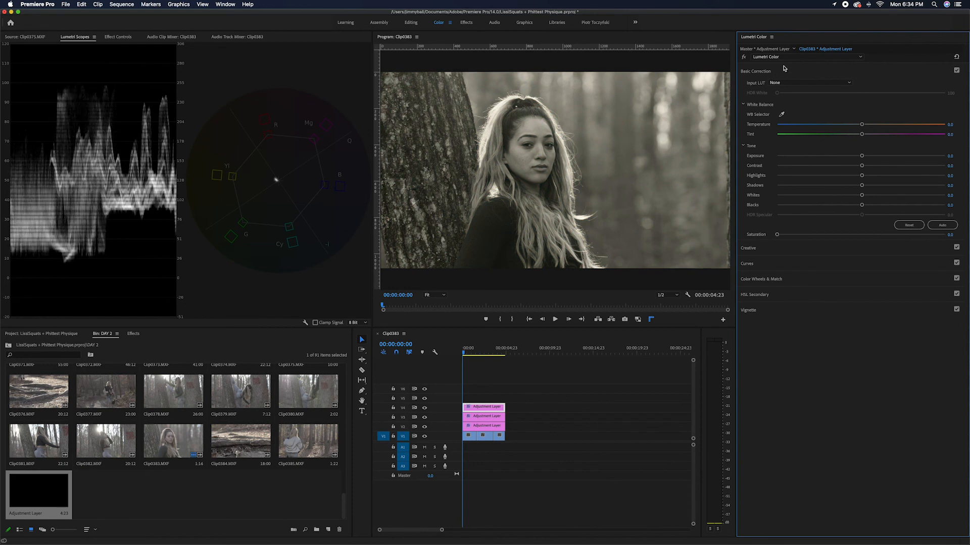
# Shape the V4 layer's RGB curve into a gentle S with lowered shadows, raised midtones, a lifted black point and a lowered white point
pyautogui.click(748, 264)
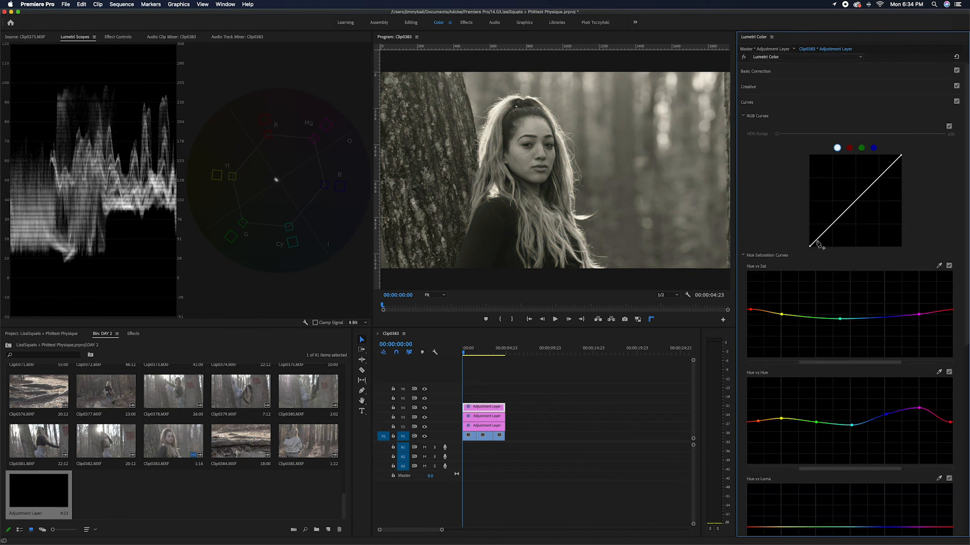
pyautogui.moveTo(824, 235); pyautogui.dragTo(849, 209)
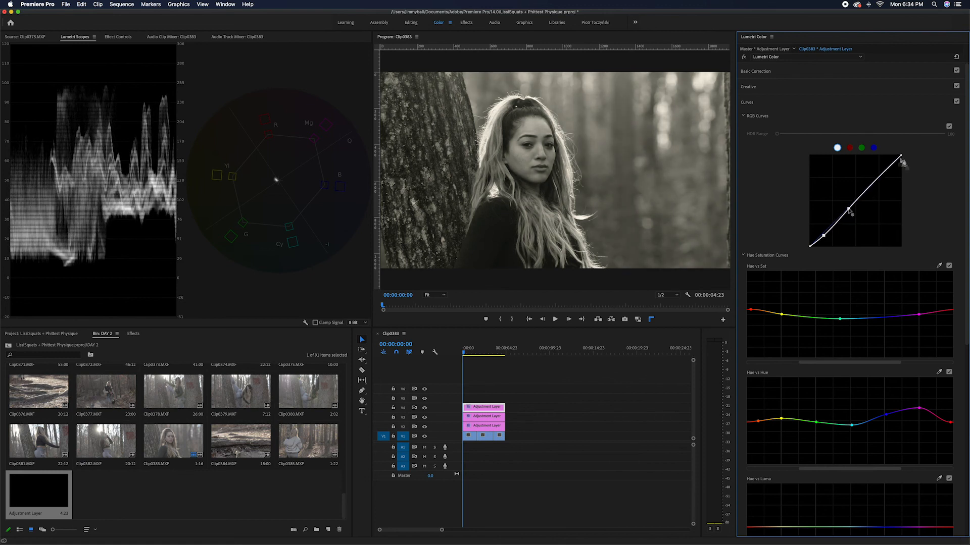
pyautogui.moveTo(900, 156); pyautogui.dragTo(901, 160)
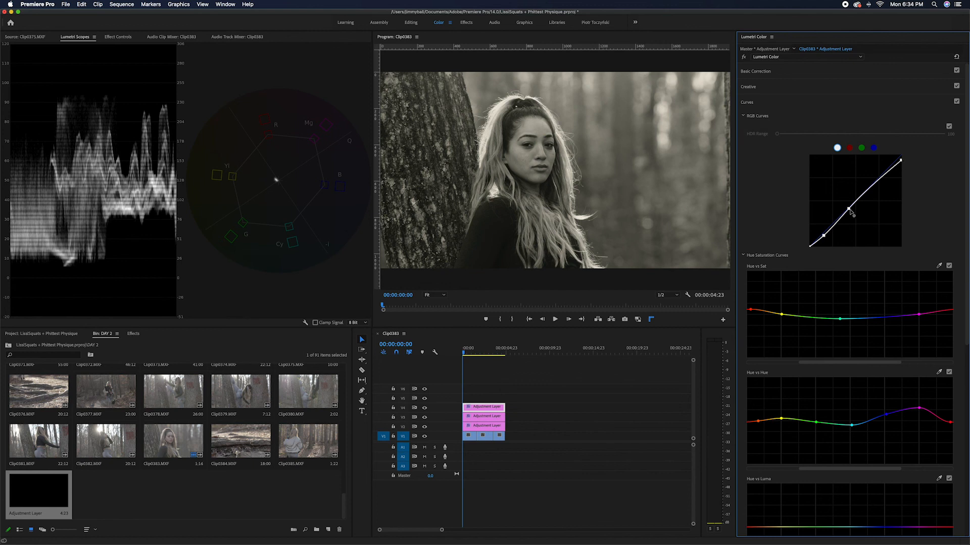
pyautogui.moveTo(849, 209); pyautogui.dragTo(856, 201)
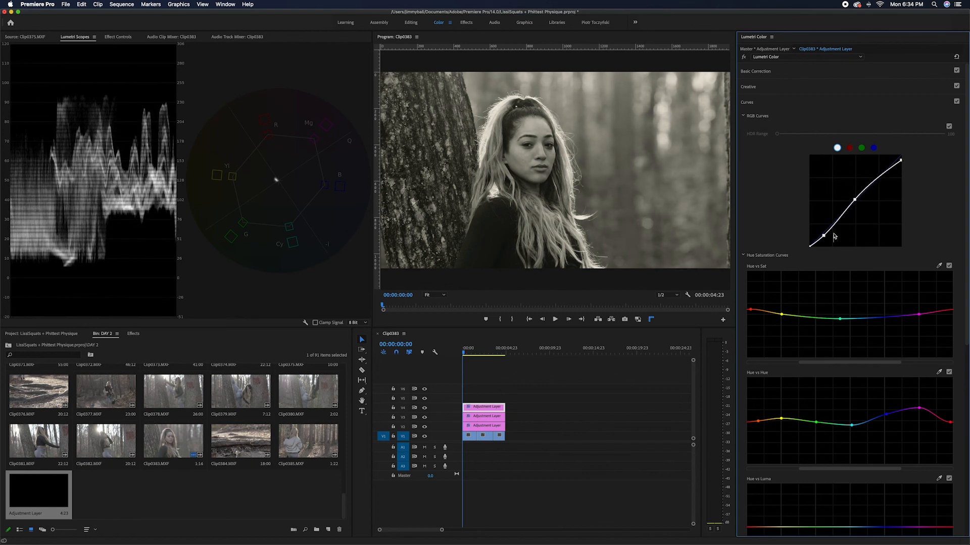
pyautogui.moveTo(810, 246); pyautogui.dragTo(808, 243)
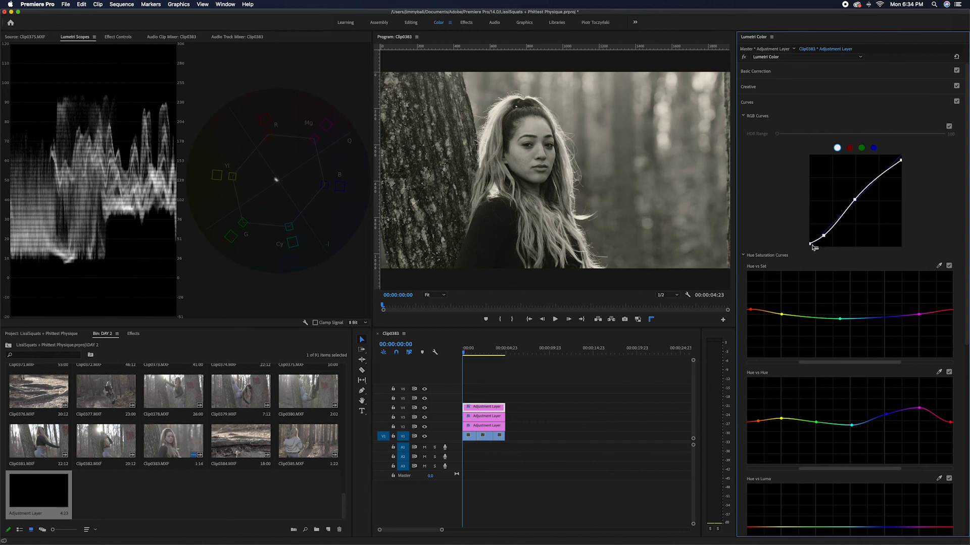
pyautogui.moveTo(823, 236); pyautogui.dragTo(825, 238)
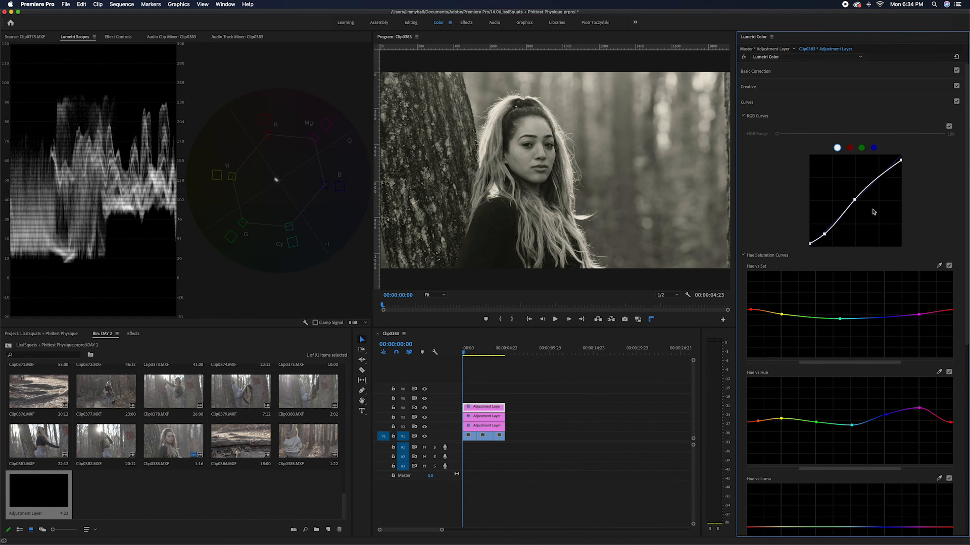
pyautogui.moveTo(856, 201); pyautogui.dragTo(858, 203)
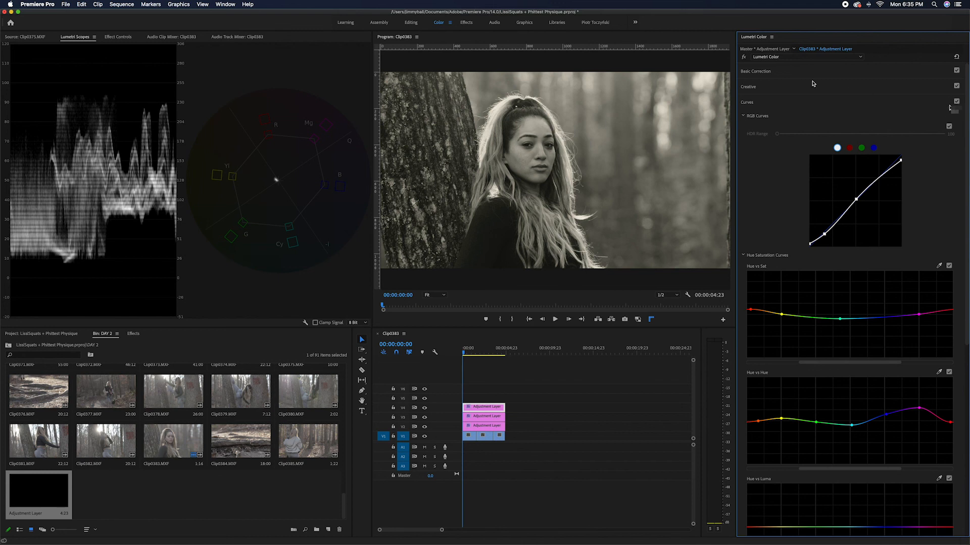
# Set the V4 layer's tone to Whites 7.7 and Blacks -14.9
pyautogui.click(780, 74)
pyautogui.moveTo(862, 207)
pyautogui.mouseDown()
pyautogui.moveTo(845, 210)
pyautogui.moveTo(867, 197)
pyautogui.mouseUp()
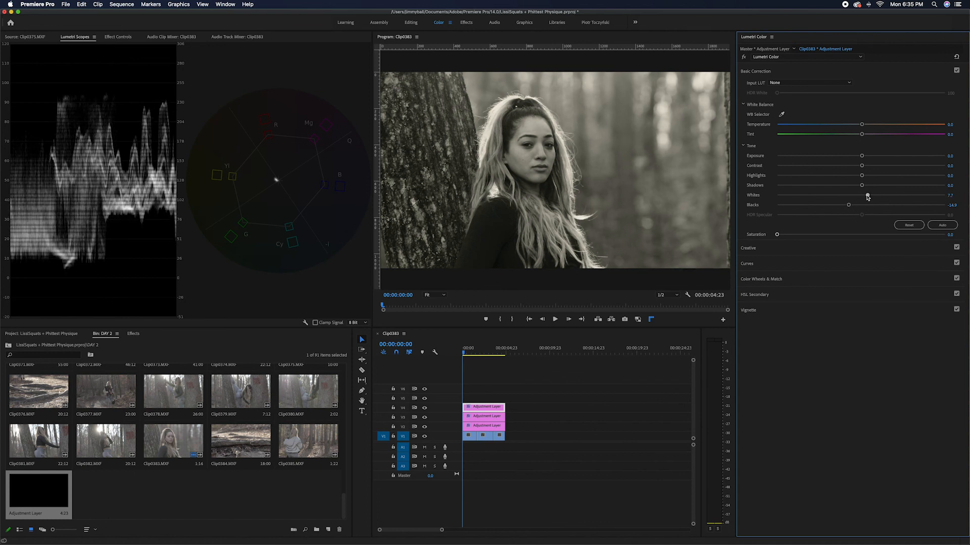
pyautogui.click(753, 248)
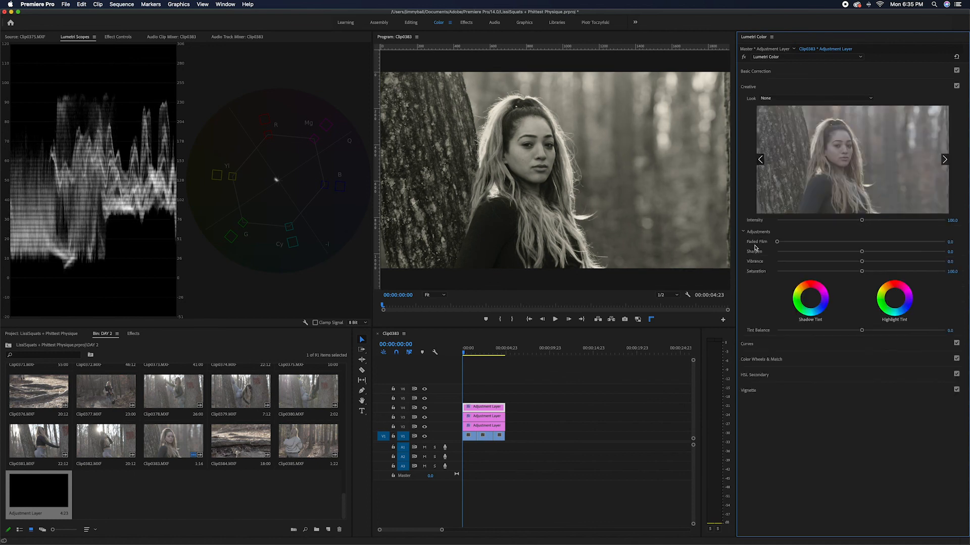
pyautogui.click(762, 86)
# Restore the V4 layer's Basic Correction saturation to 100
pyautogui.click(765, 73)
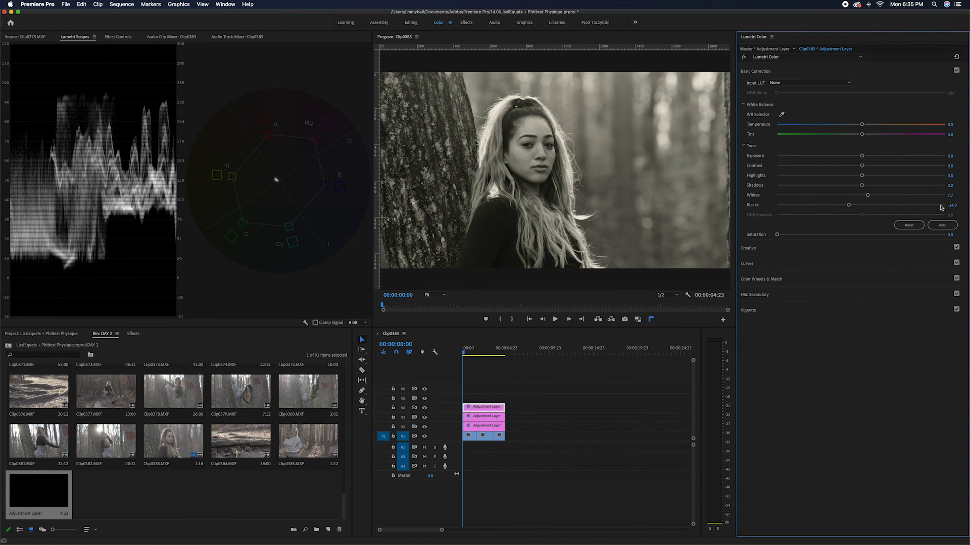
pyautogui.click(950, 234)
pyautogui.write('100')
pyautogui.press('Return')
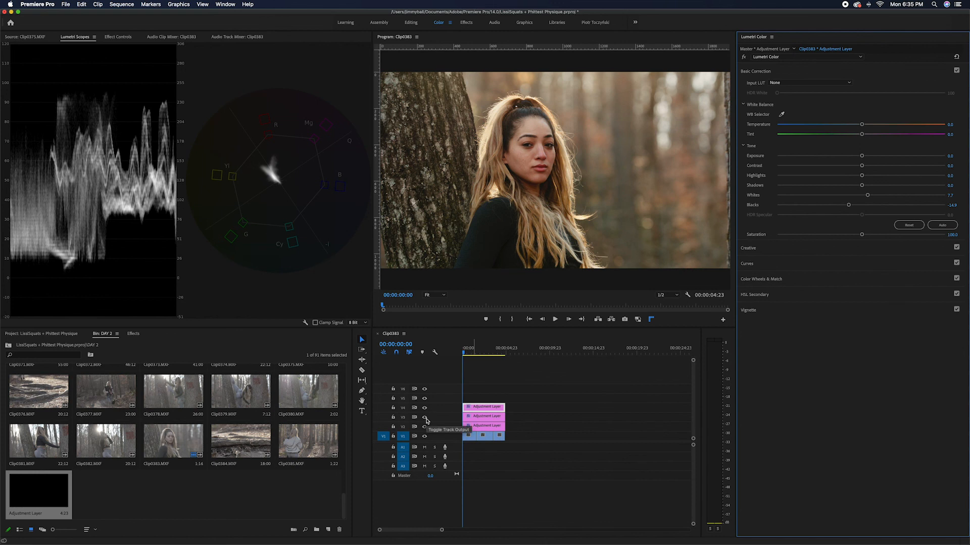
# Toggle the V2, V3 and V4 track outputs to compare the finished grade with the original footage
pyautogui.click(528, 419)
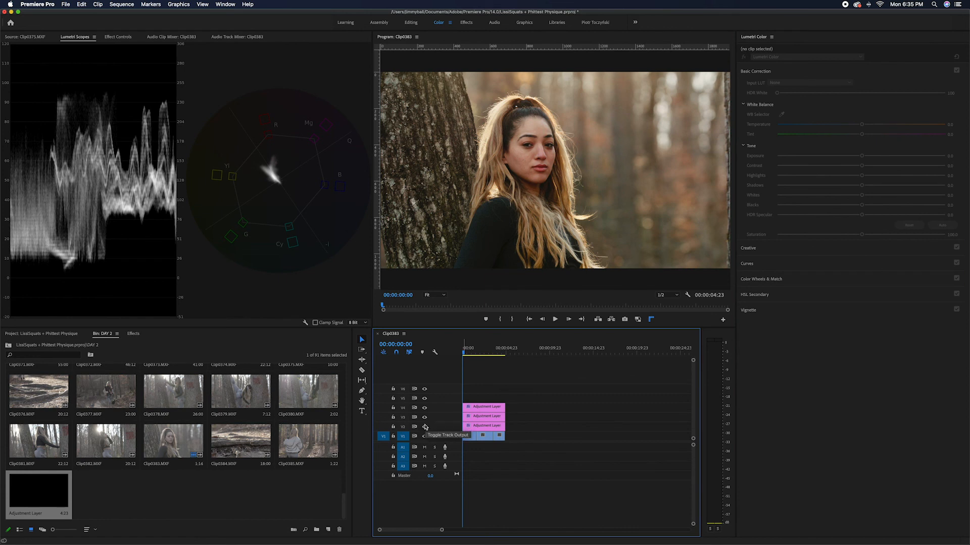
pyautogui.click(425, 408)
pyautogui.click(425, 417)
pyautogui.click(424, 428)
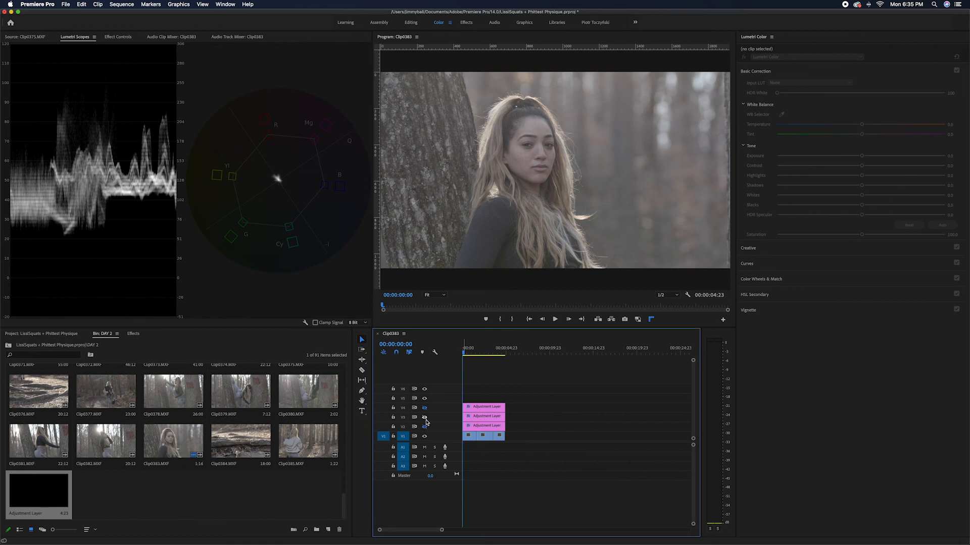
pyautogui.click(425, 418)
pyautogui.click(424, 427)
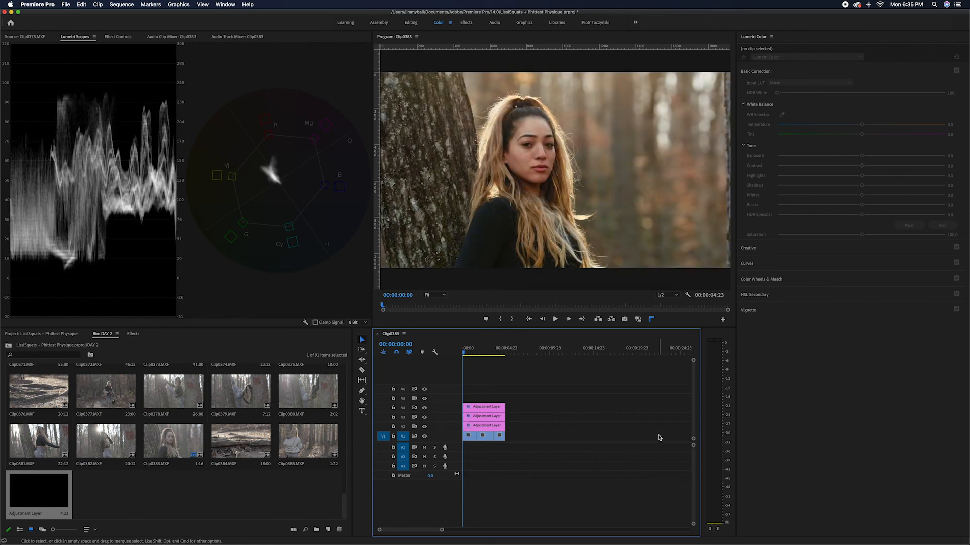